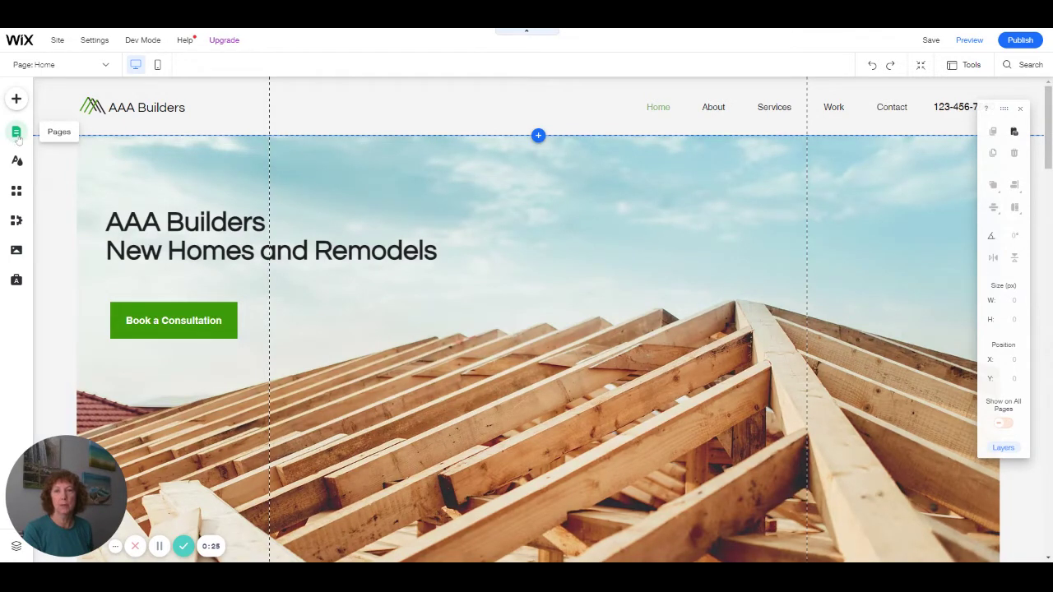
Show the site's pages list and browse the Work page on the canvas
left_click(16, 133)
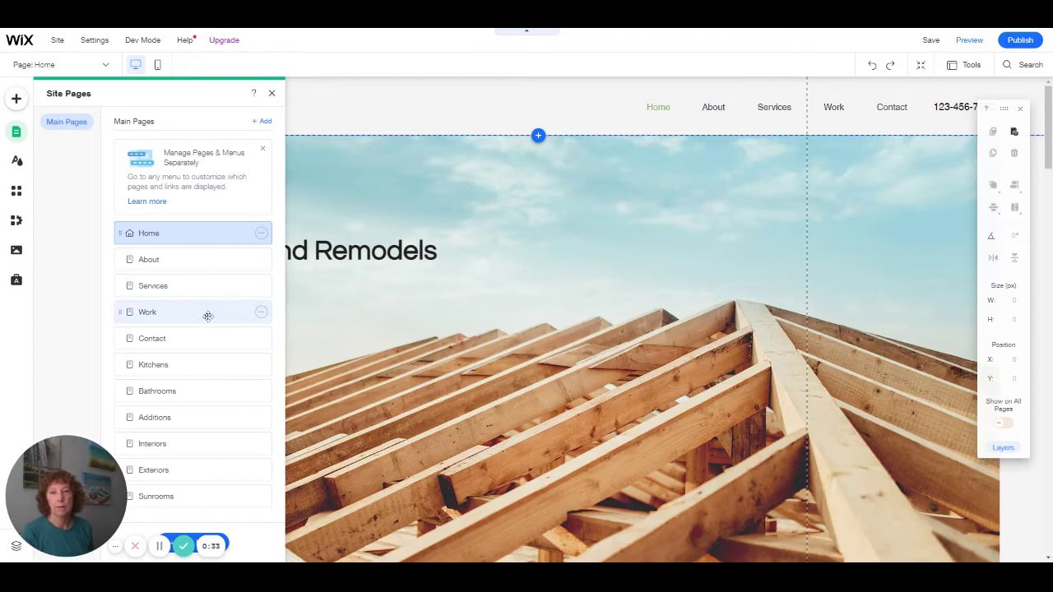
left_click(175, 313)
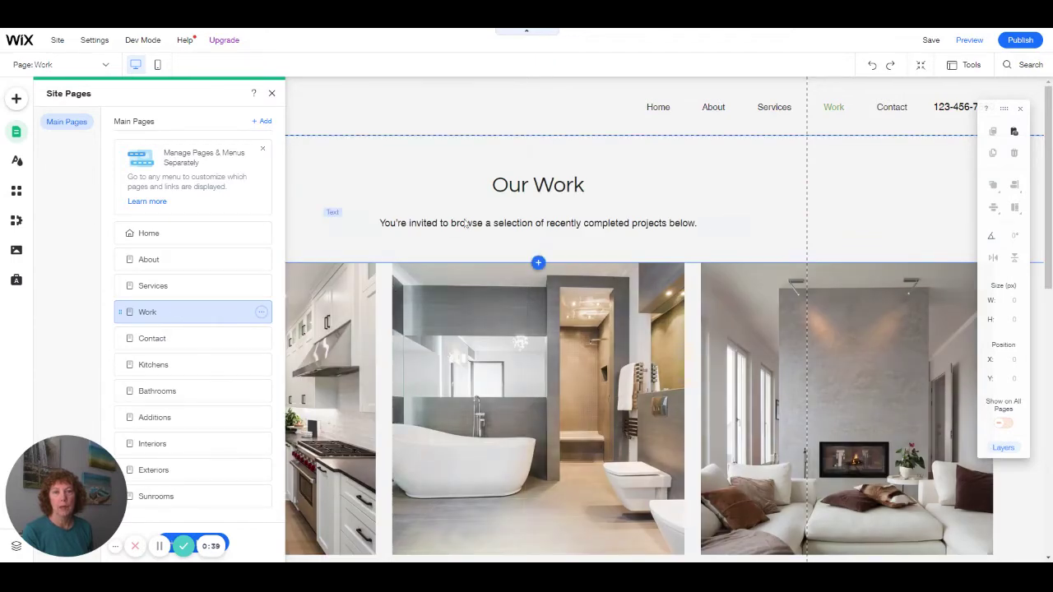
scroll(450, 323, "down", 2)
scroll(449, 323, "down", 2)
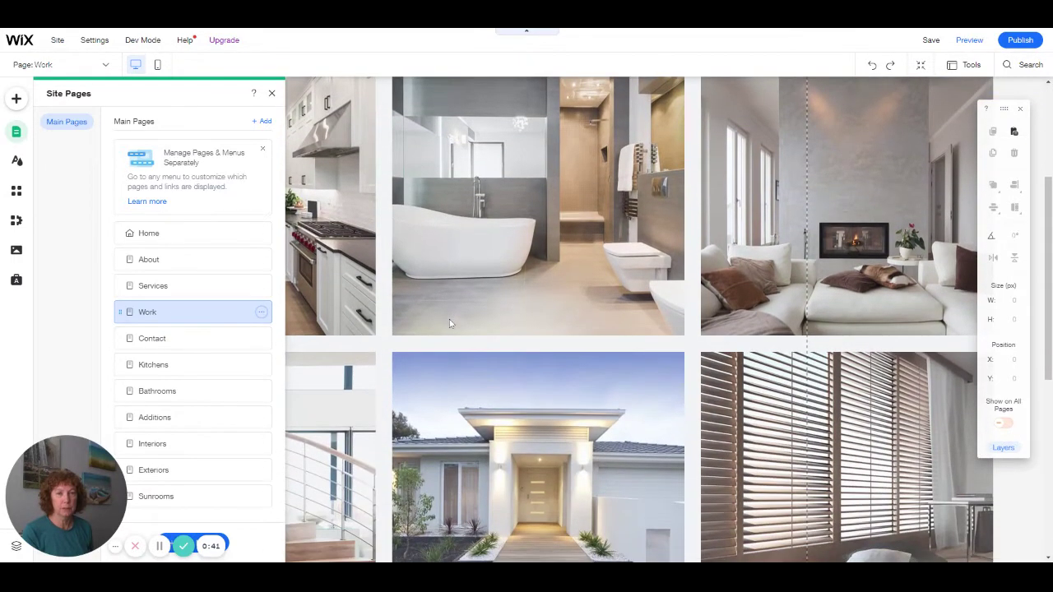
scroll(449, 323, "up", 4)
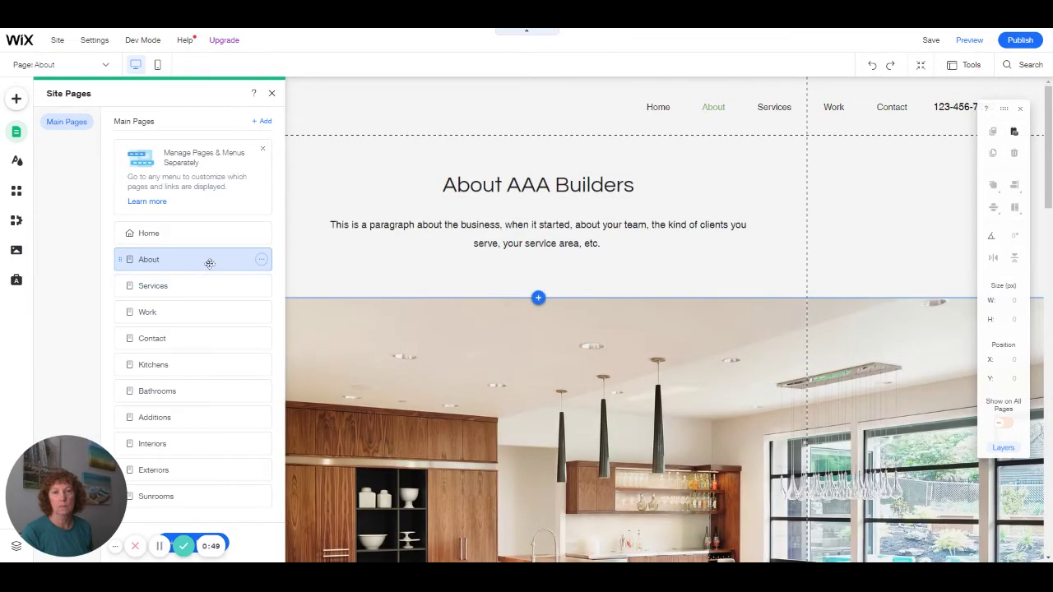
Return to the Work page and scroll through its 'Our Work' project gallery
left_click(199, 309)
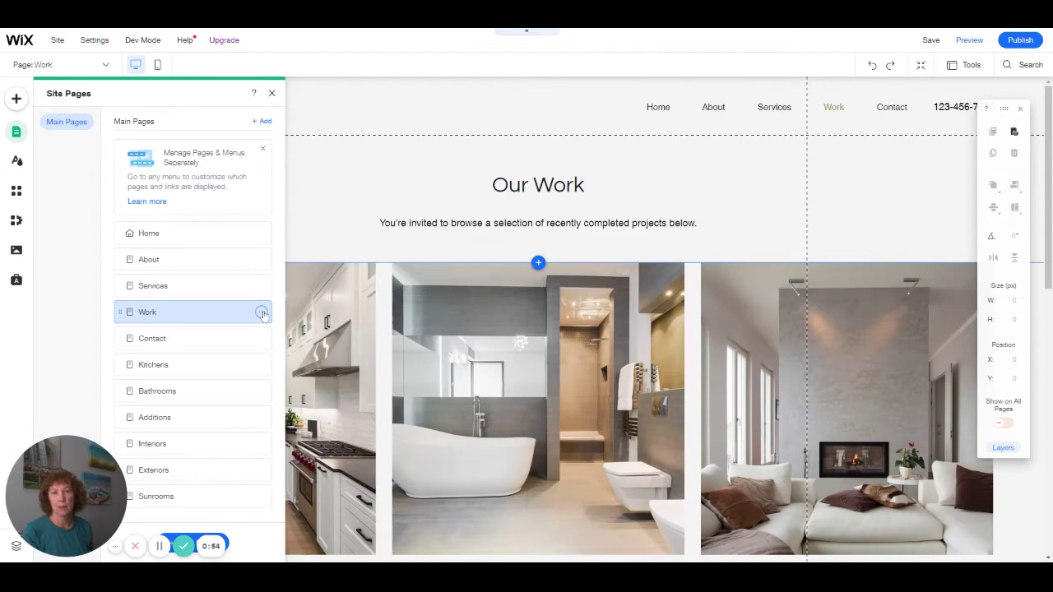
scroll(410, 327, "down", 2)
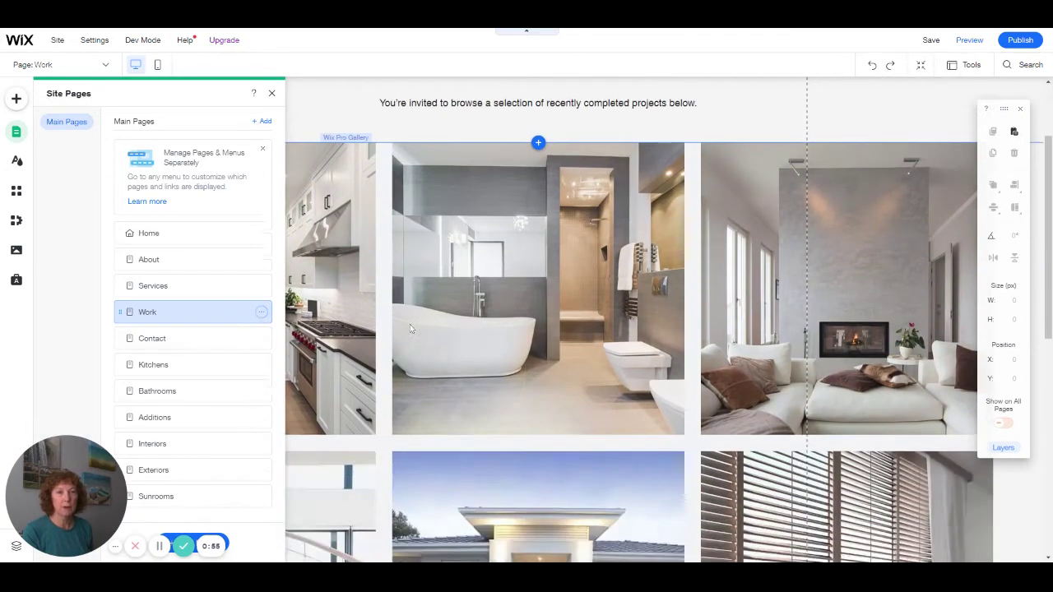
scroll(410, 327, "down", 4)
scroll(399, 294, "up", 5)
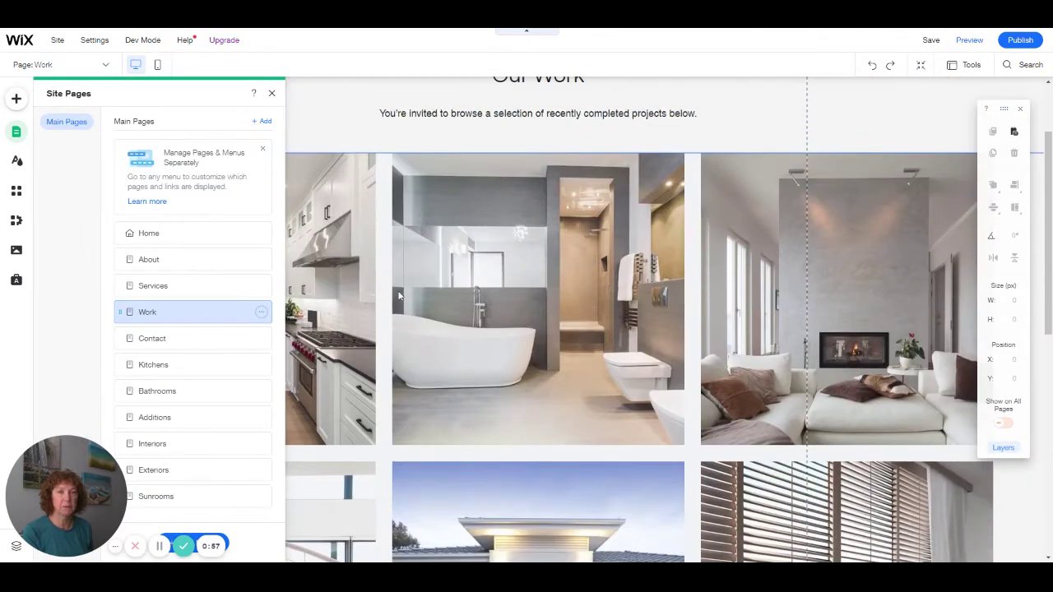
scroll(519, 290, "down", 1)
scroll(519, 289, "up", 3)
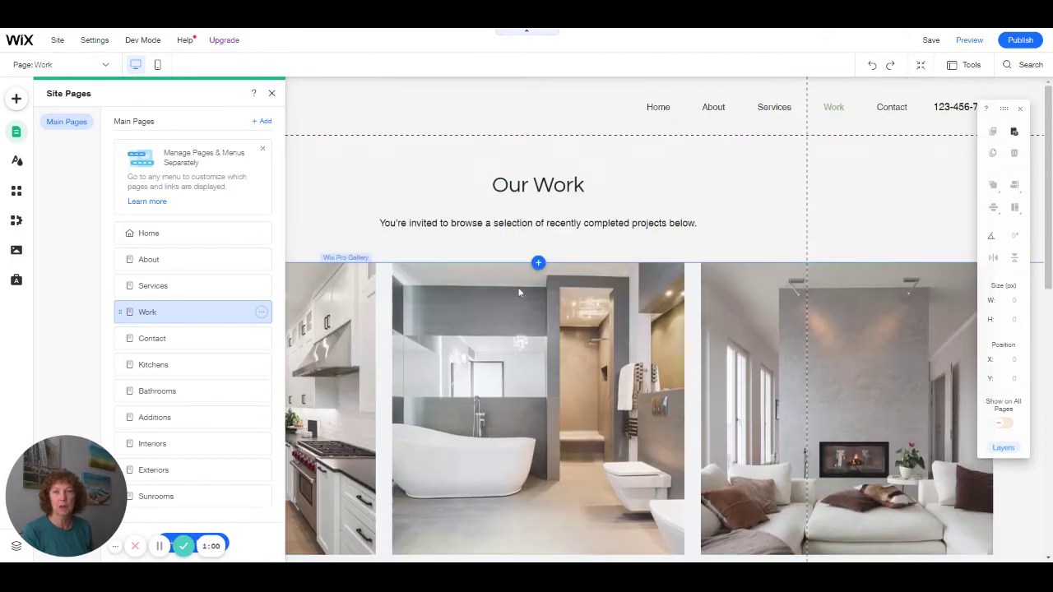
Duplicate the Work page and name the copy 'Our Team'
left_click(260, 312)
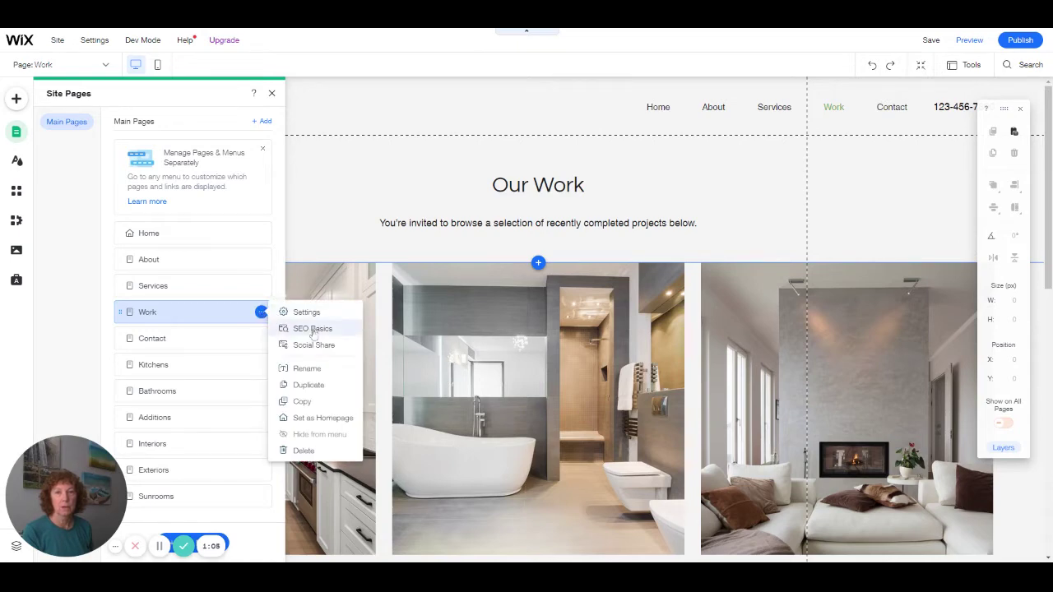
left_click(309, 385)
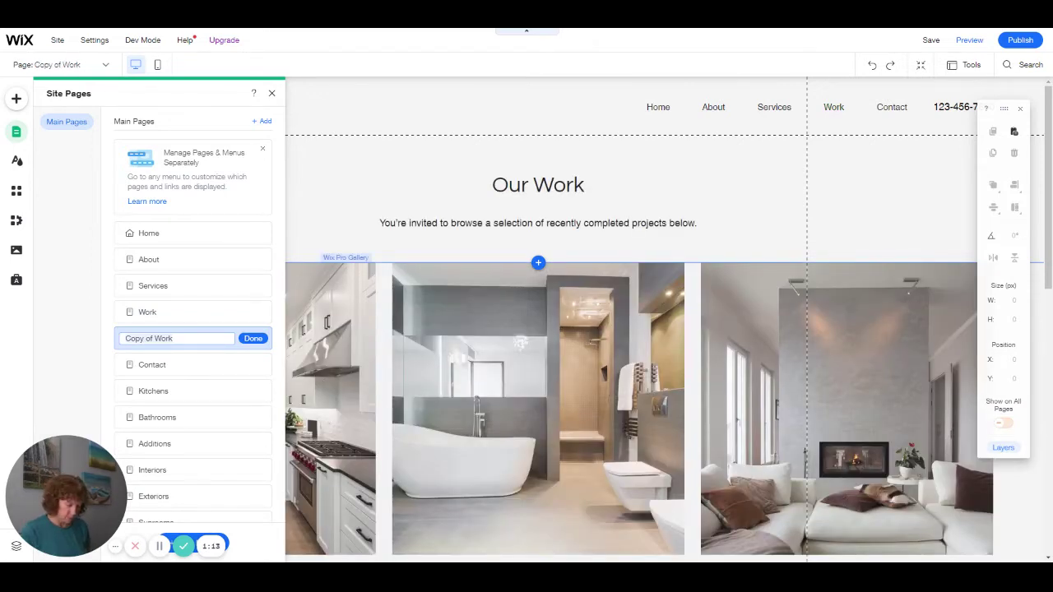
type("O")
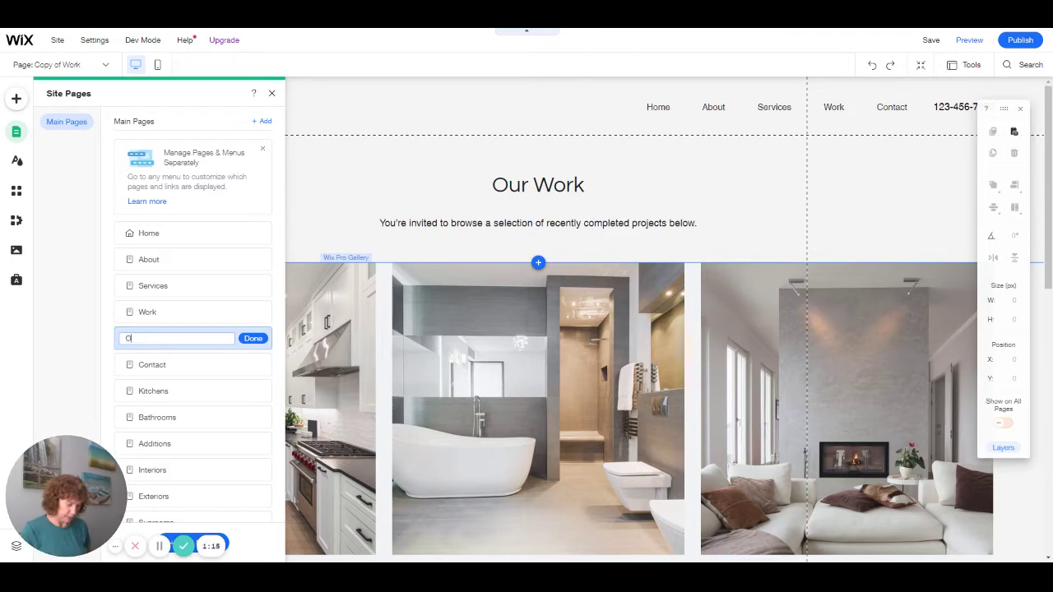
type("ur Team")
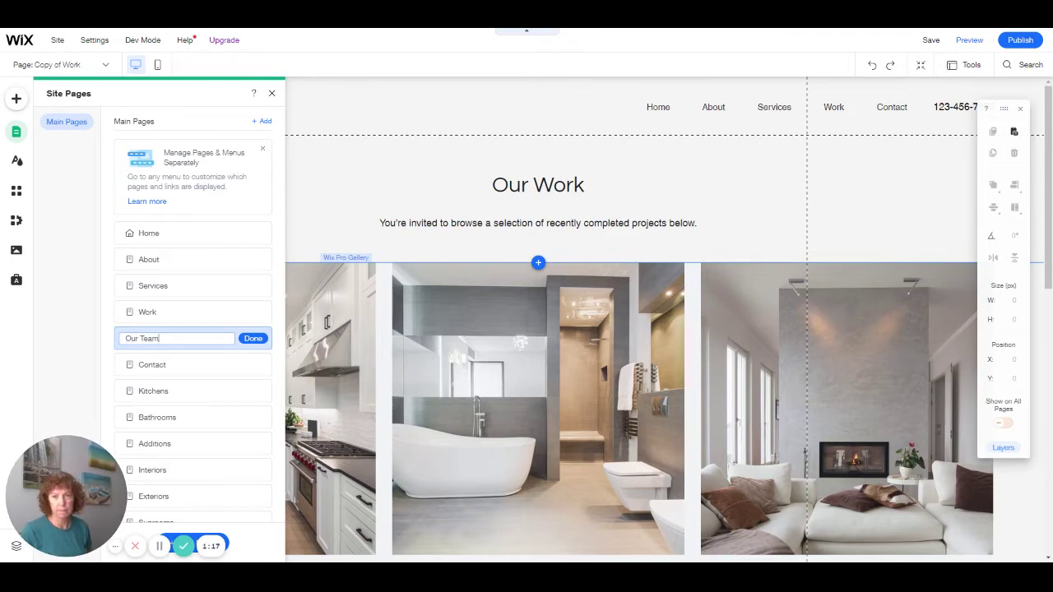
left_click(252, 339)
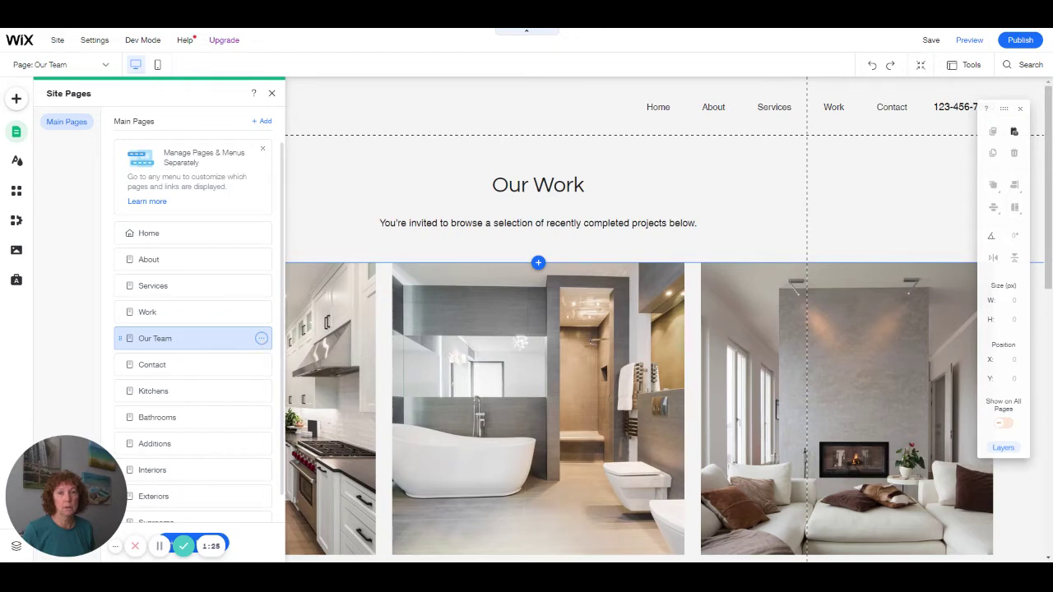
In Our Team's SEO Basics, change the title tag to 'Our Team | M&B Remodeling'
left_click(261, 338)
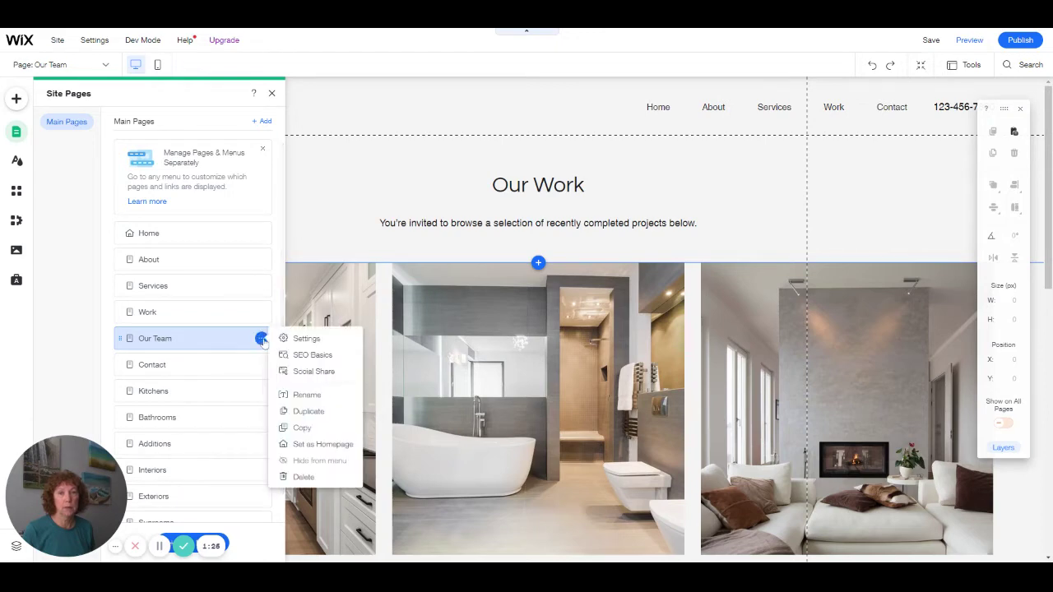
left_click(311, 356)
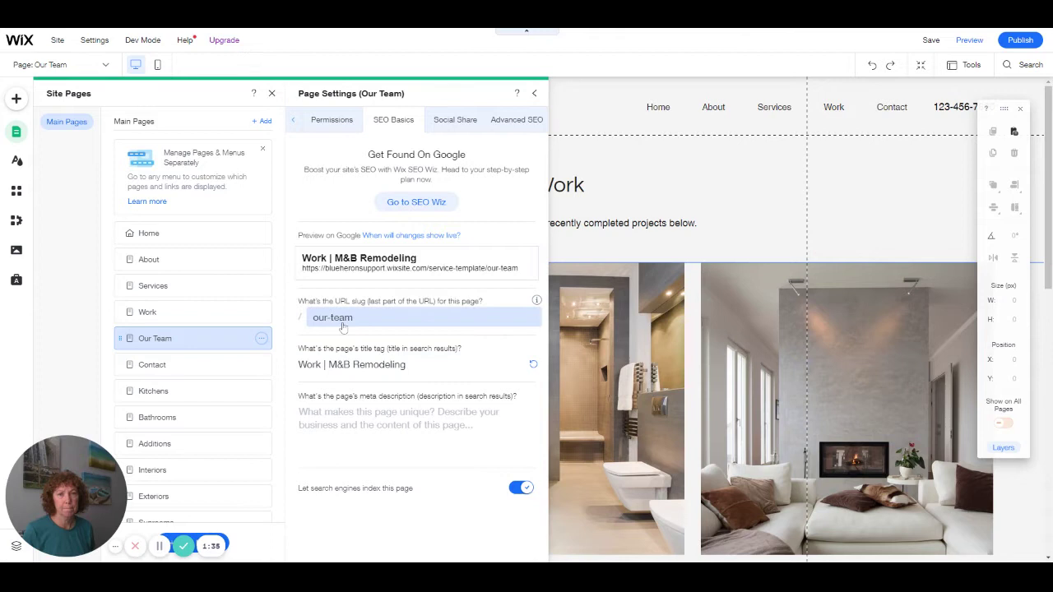
left_click(342, 326)
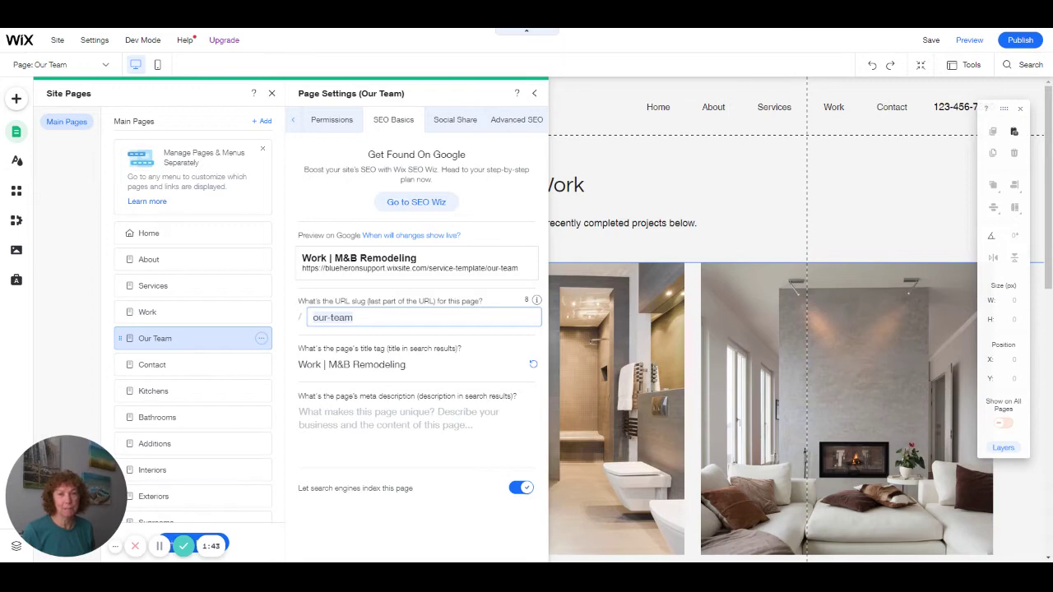
left_click(311, 370)
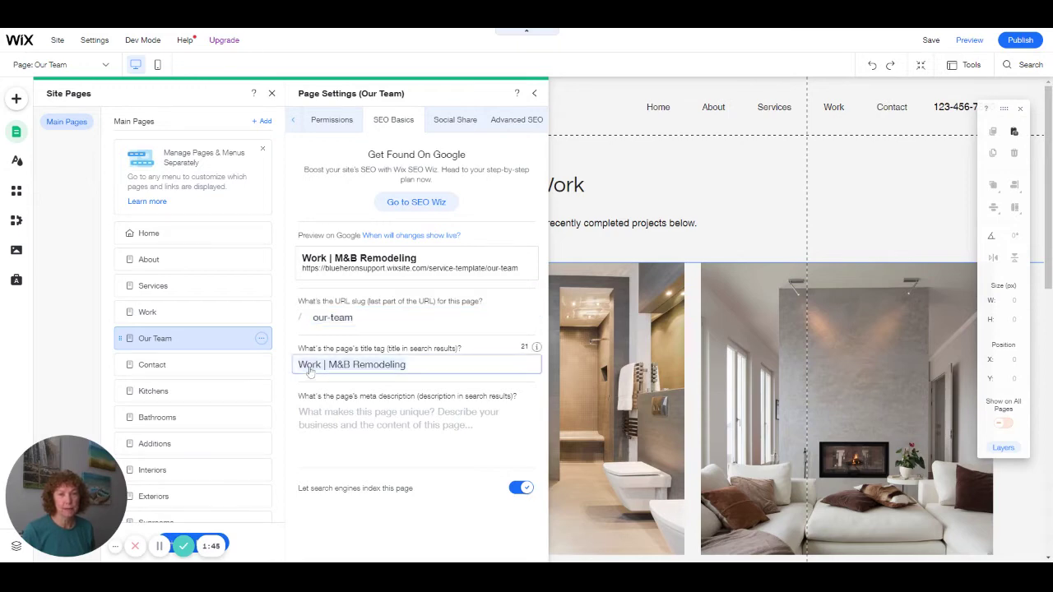
left_click(320, 364)
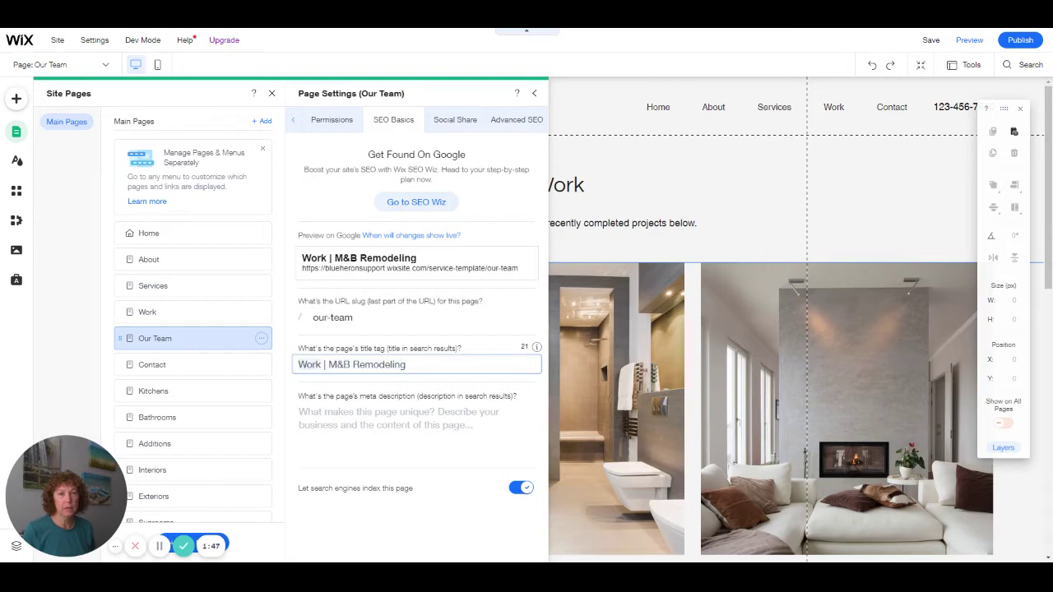
double_click(320, 364)
type("Our Te")
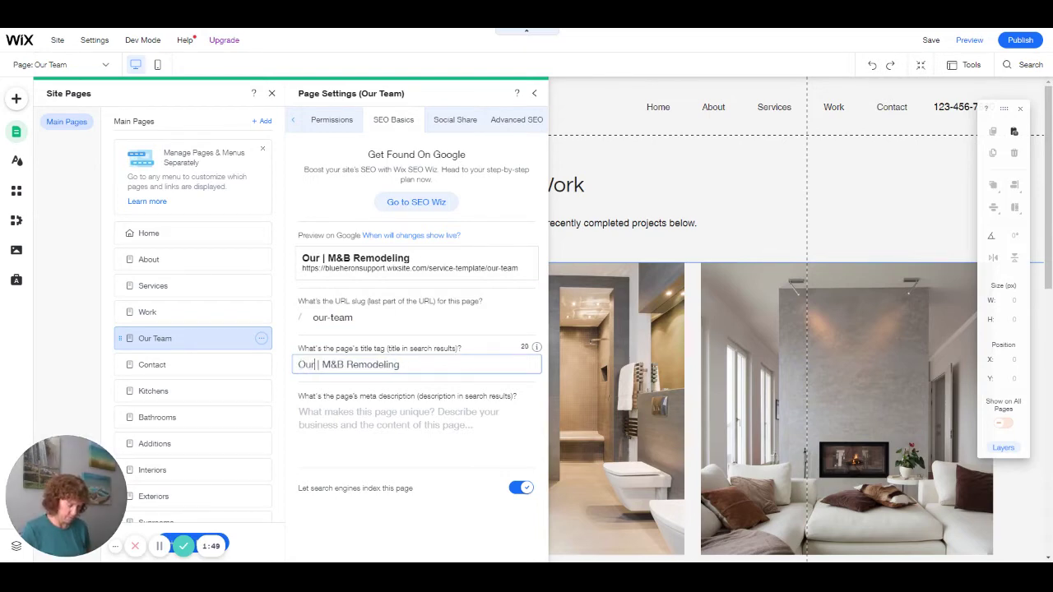
type("am")
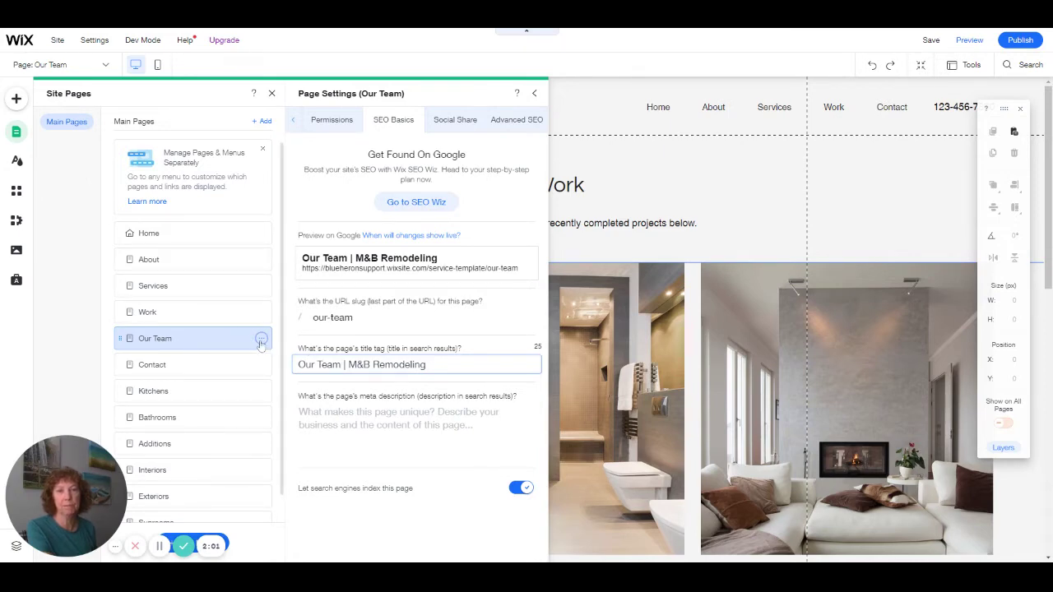
left_click(534, 96)
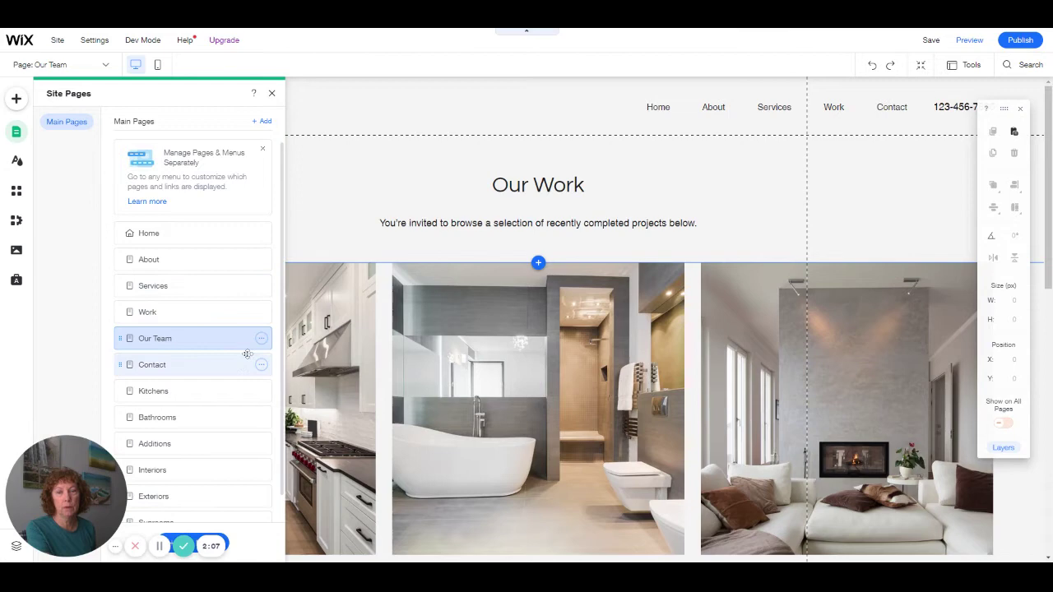
Compare Services, Projects and General templates, then add a page from the Centered layout
scroll(250, 350, "down", 1)
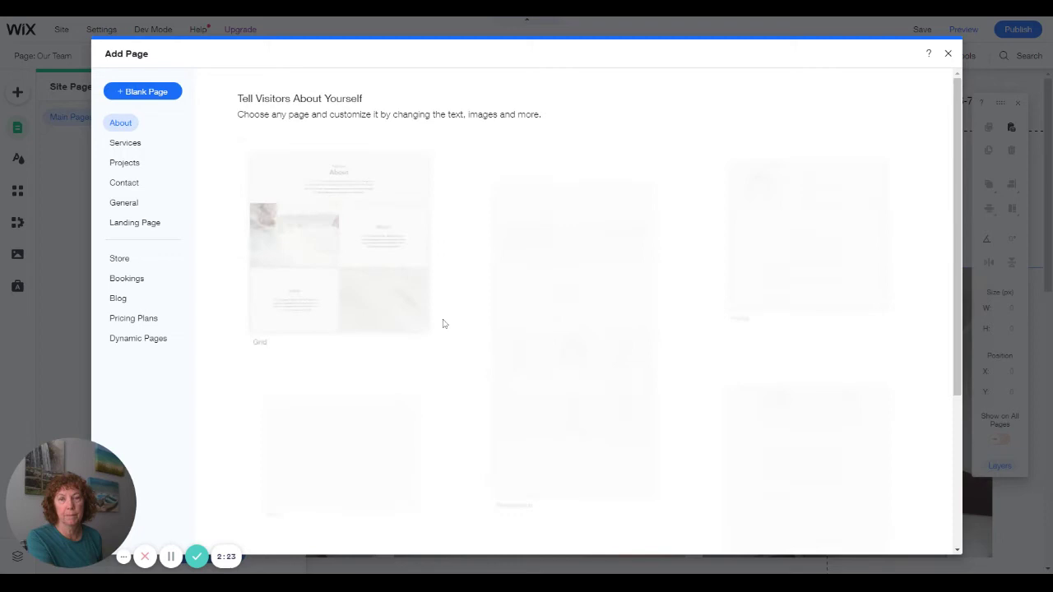
mouse_move(435, 315)
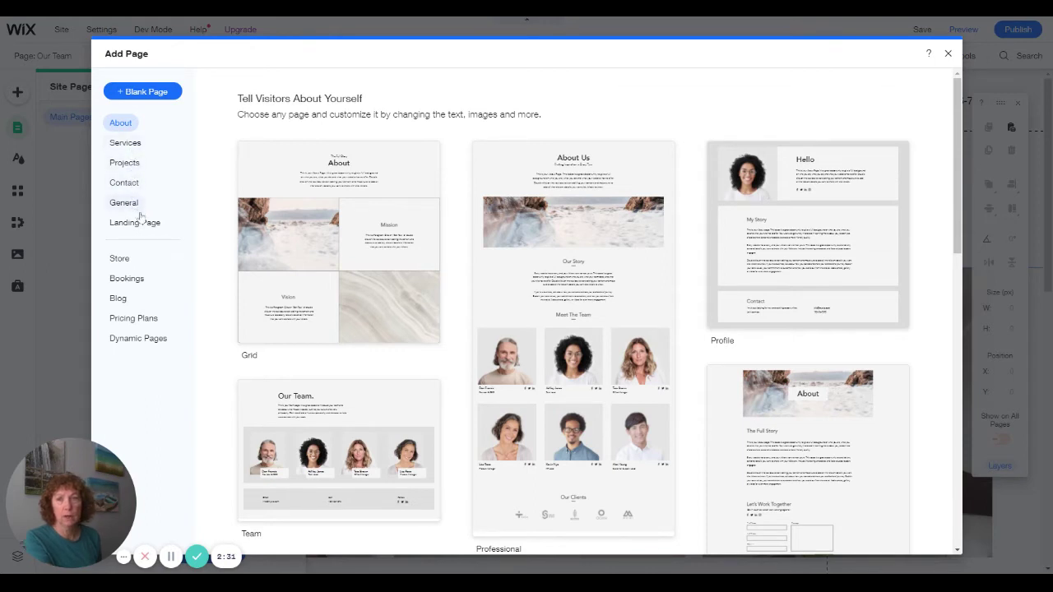
left_click(128, 144)
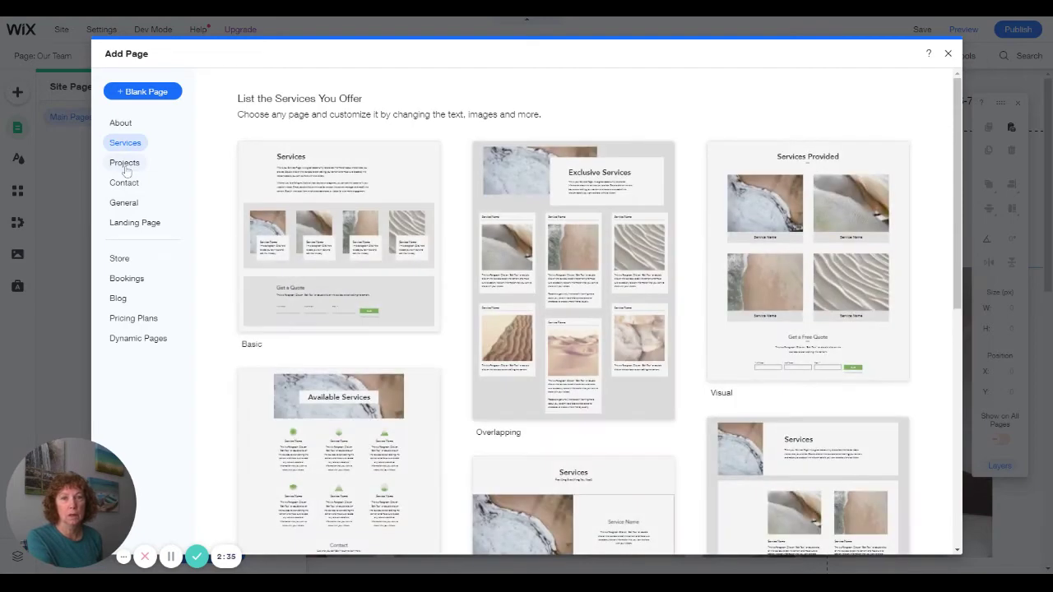
left_click(126, 168)
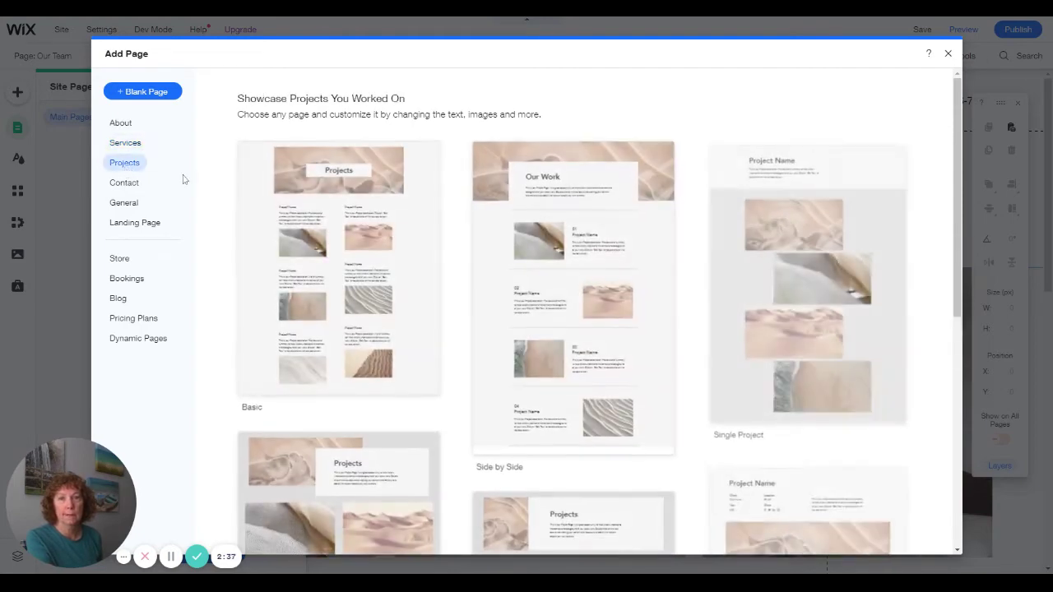
left_click(130, 202)
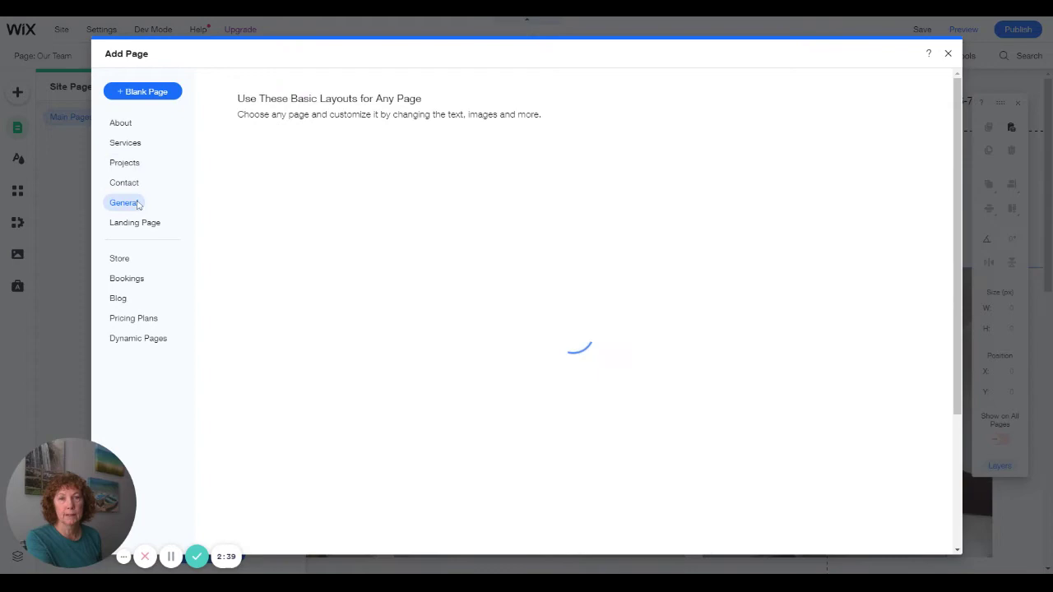
scroll(505, 195, "down", 3)
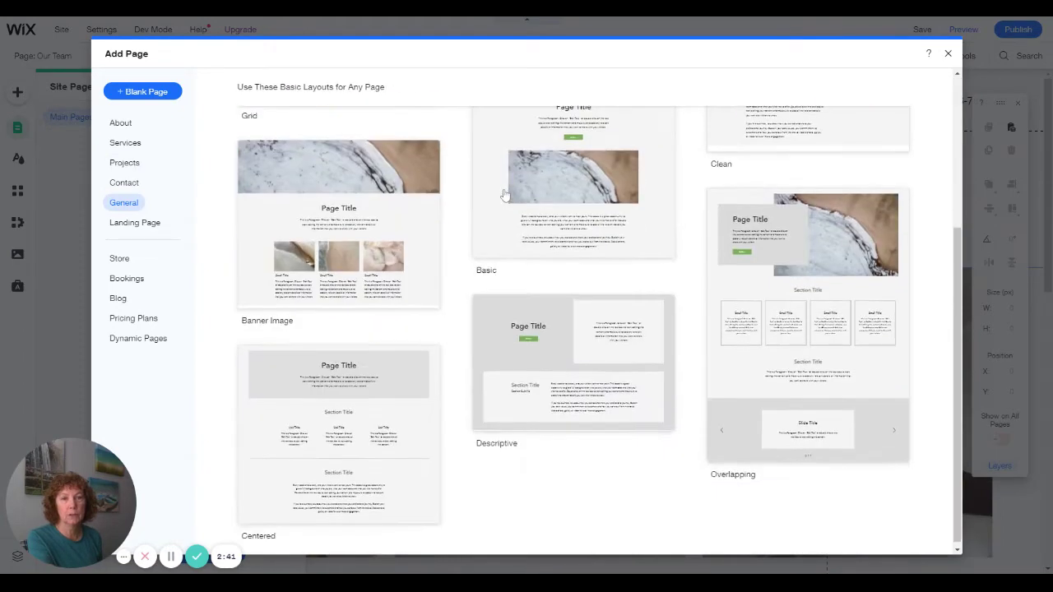
scroll(499, 225, "up", 3)
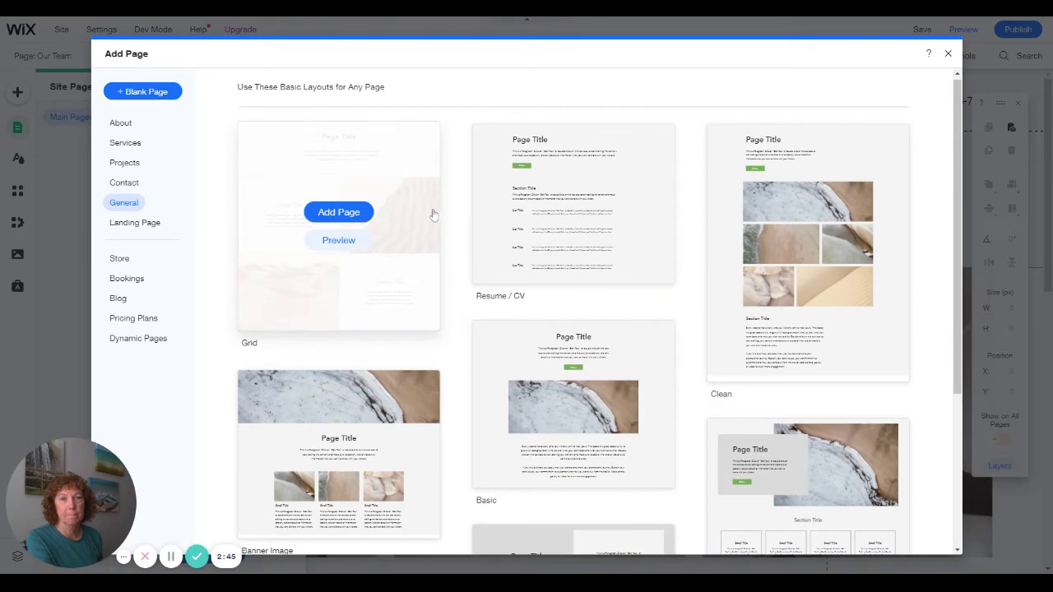
scroll(433, 282, "down", 2)
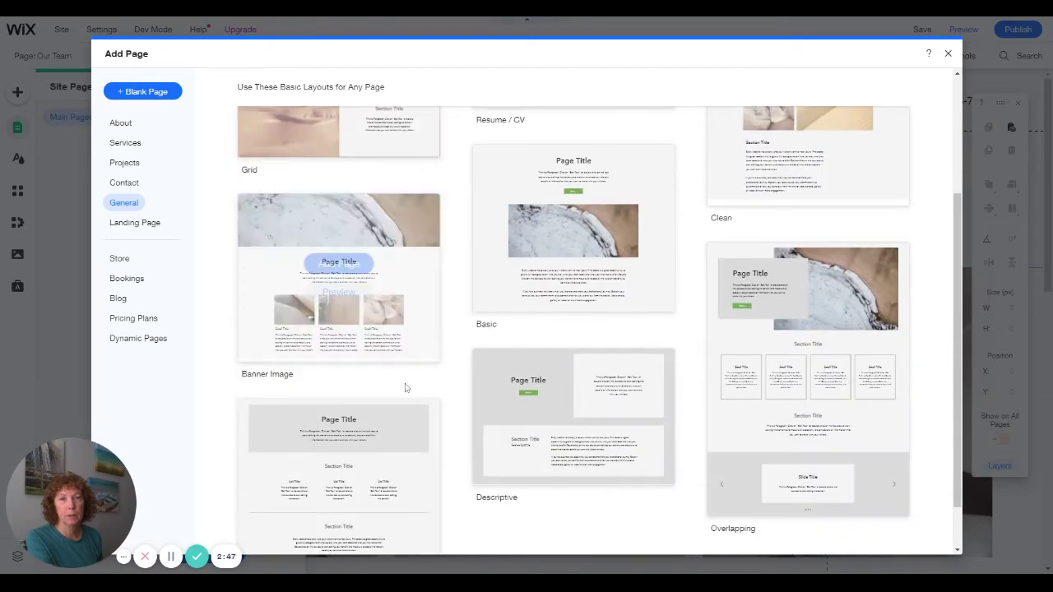
left_click(354, 479)
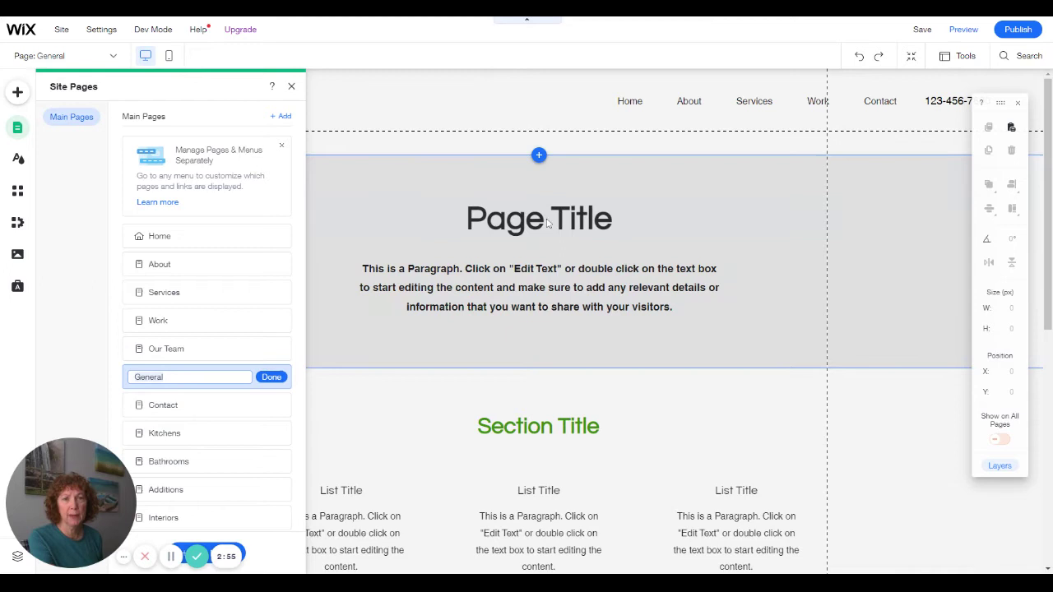
Select the new page's Page Title and paragraph text, then bring up the Site Pages list
left_click(510, 219)
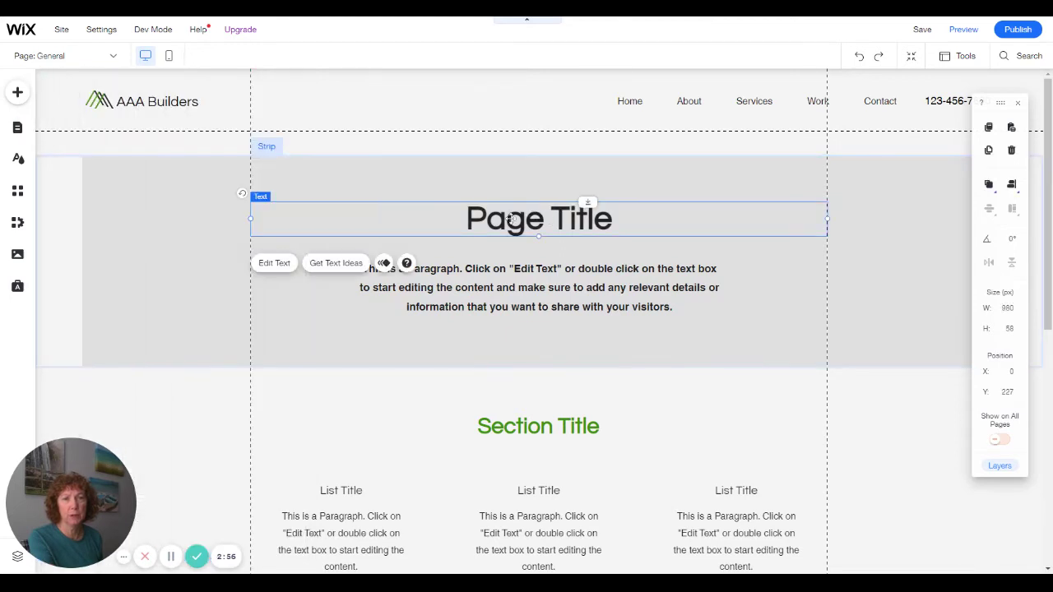
left_click(510, 309)
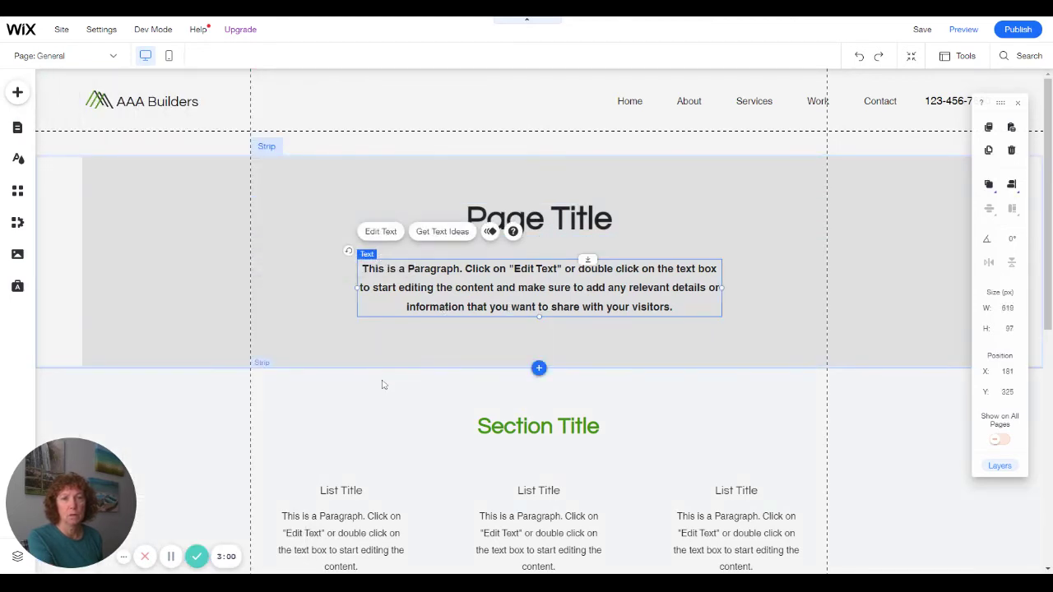
scroll(366, 418, "down", 1)
scroll(367, 417, "up", 1)
left_click(18, 129)
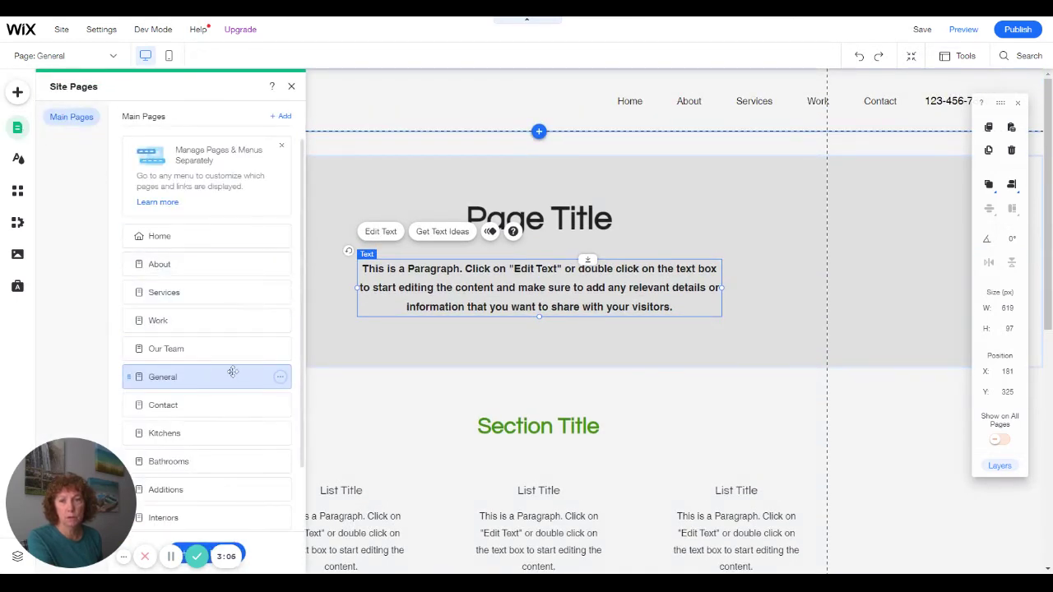
Rename the General page to 'Team Members' in Page Info and verify its team-members SEO title
left_click(280, 379)
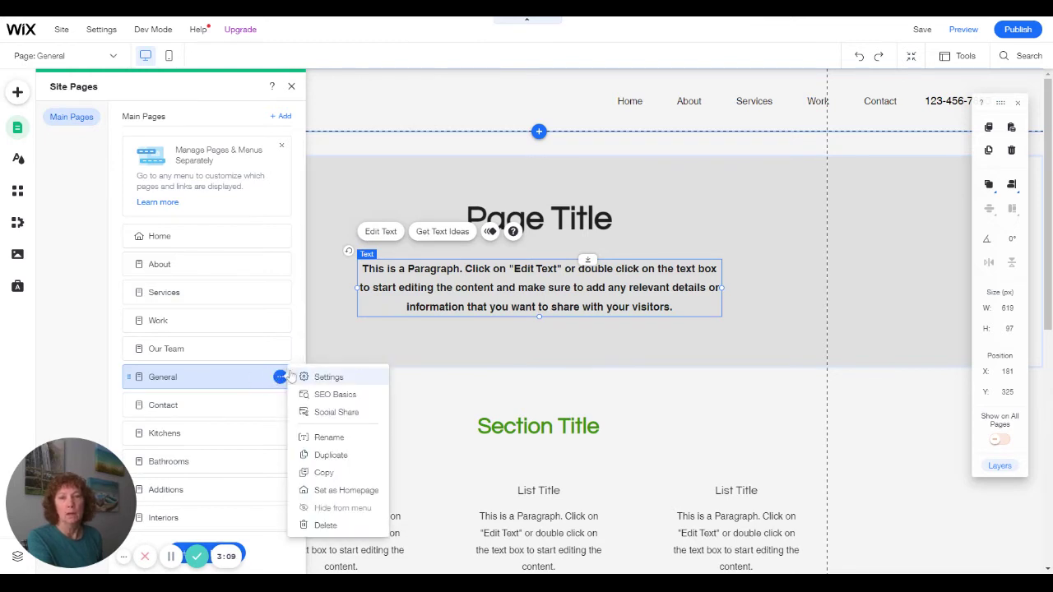
left_click(329, 398)
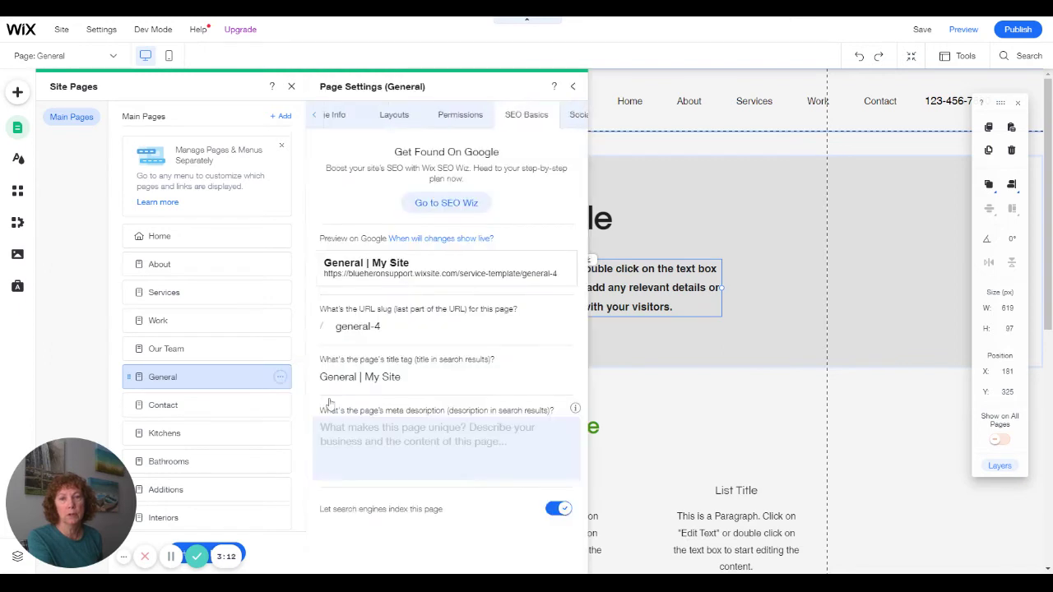
left_click(313, 114)
left_click(357, 123)
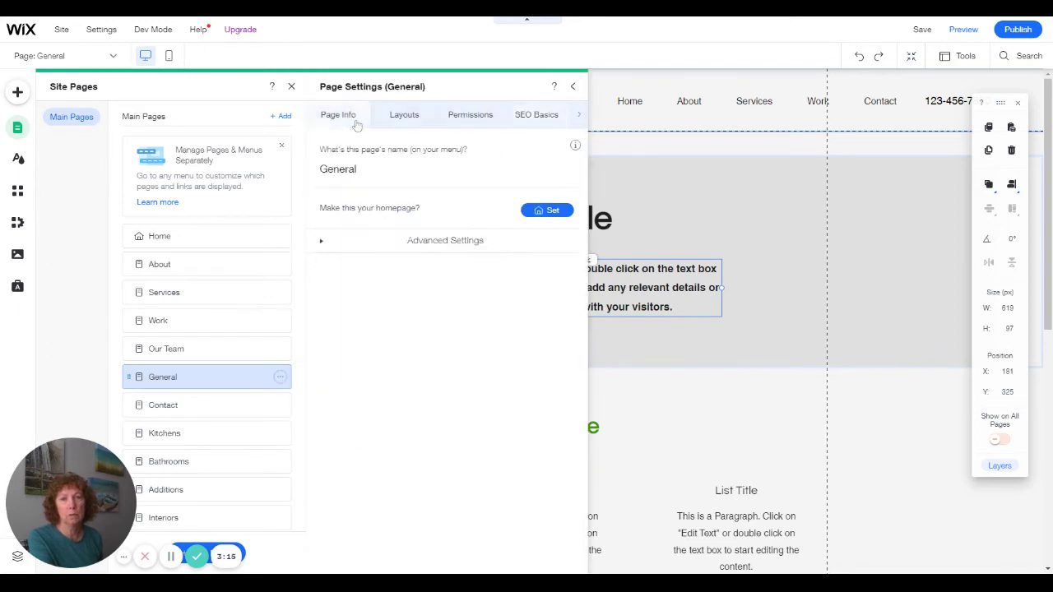
left_click(366, 170)
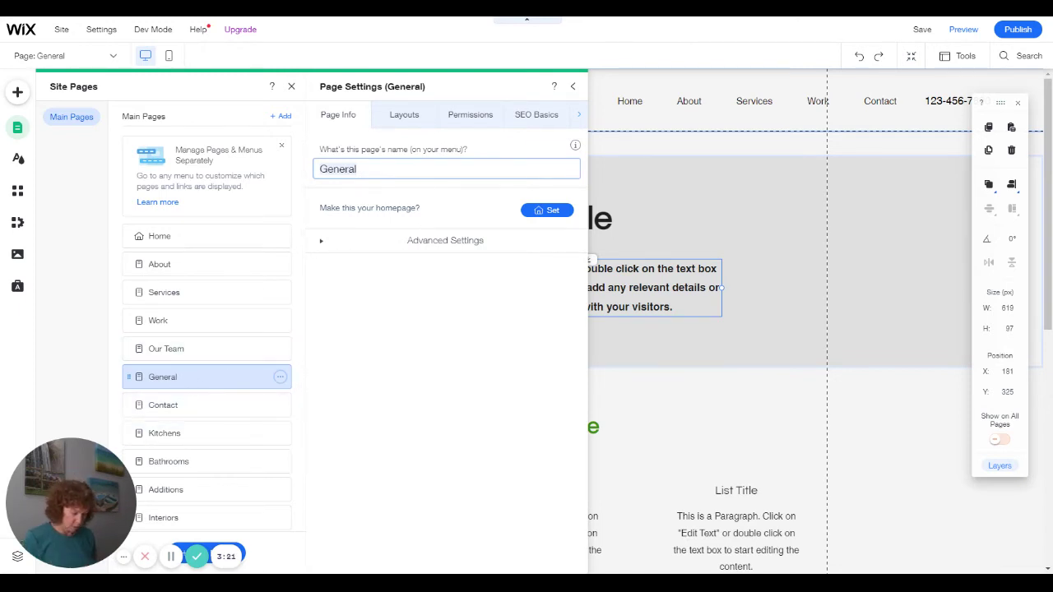
key("ctrl+a")
type("T")
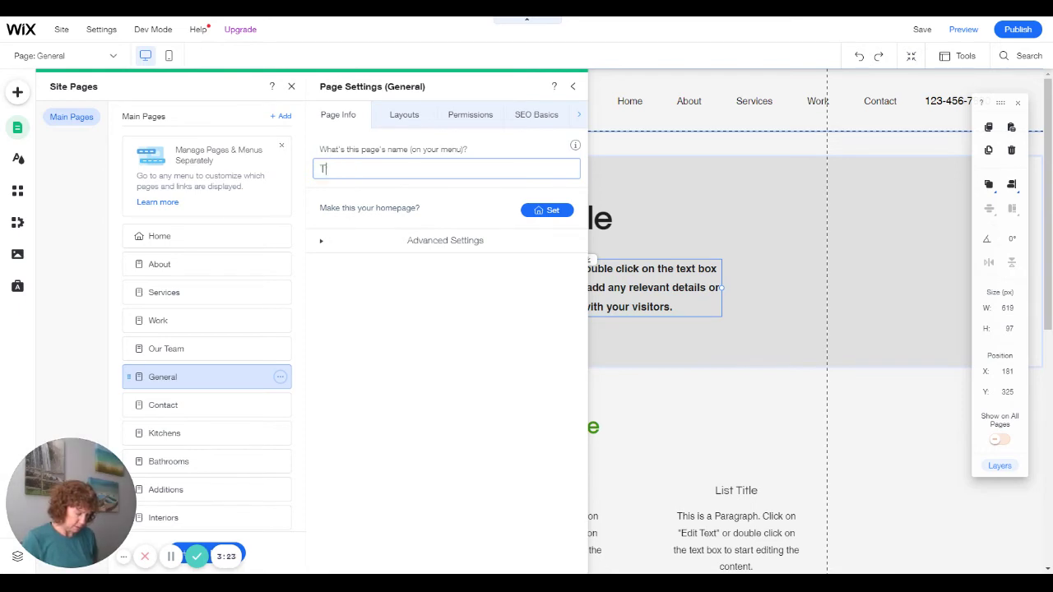
type("eam Members")
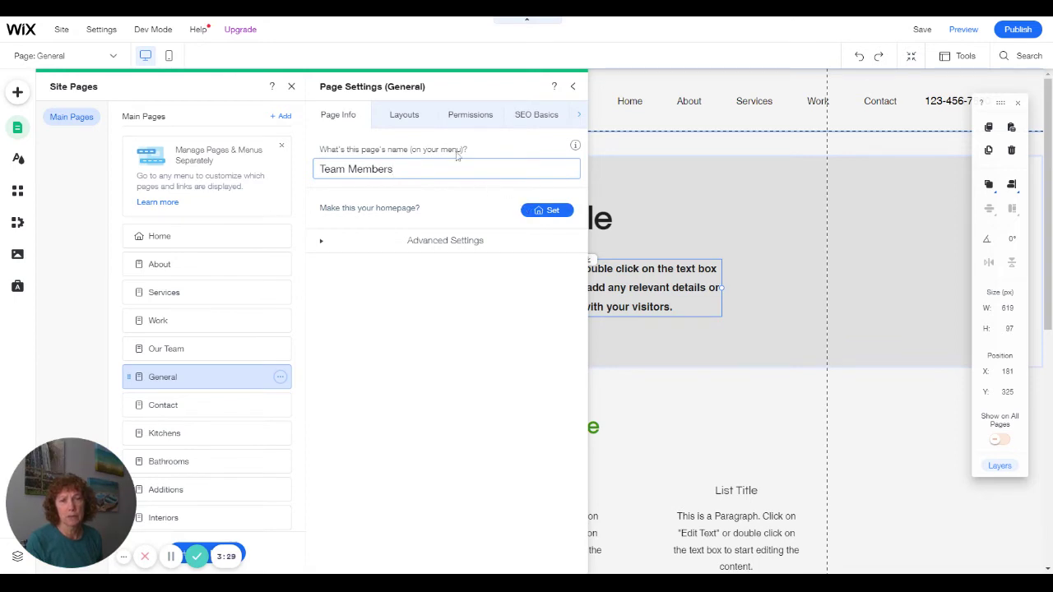
left_click(470, 114)
left_click(536, 114)
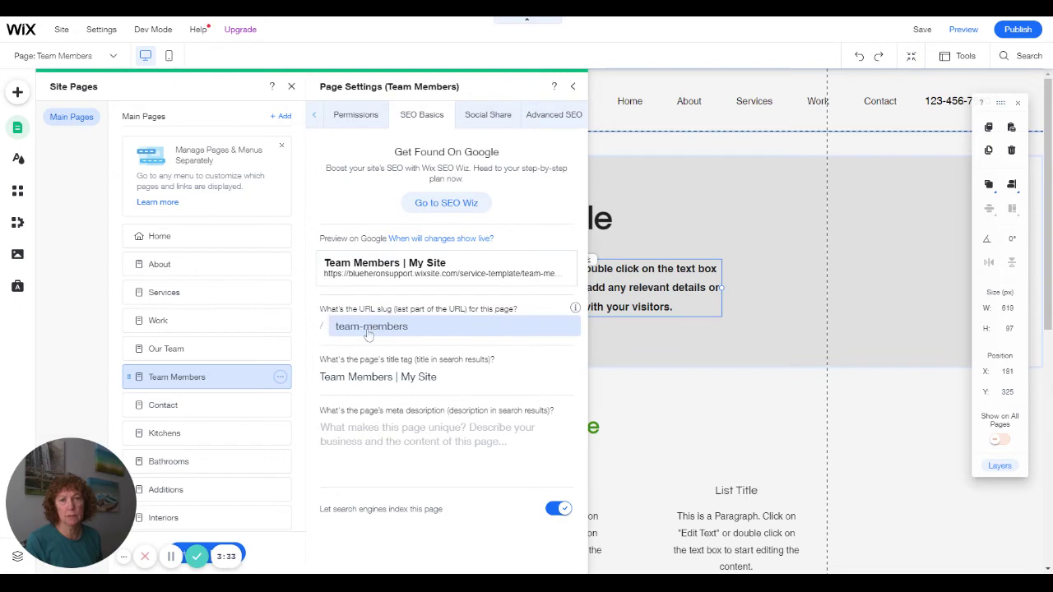
left_click(415, 383)
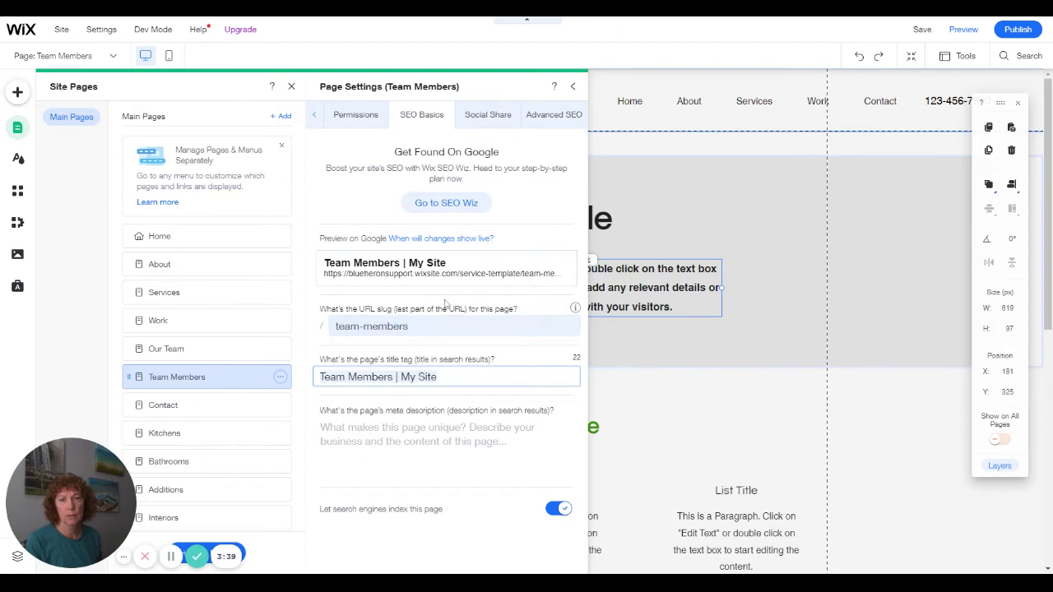
left_click(573, 87)
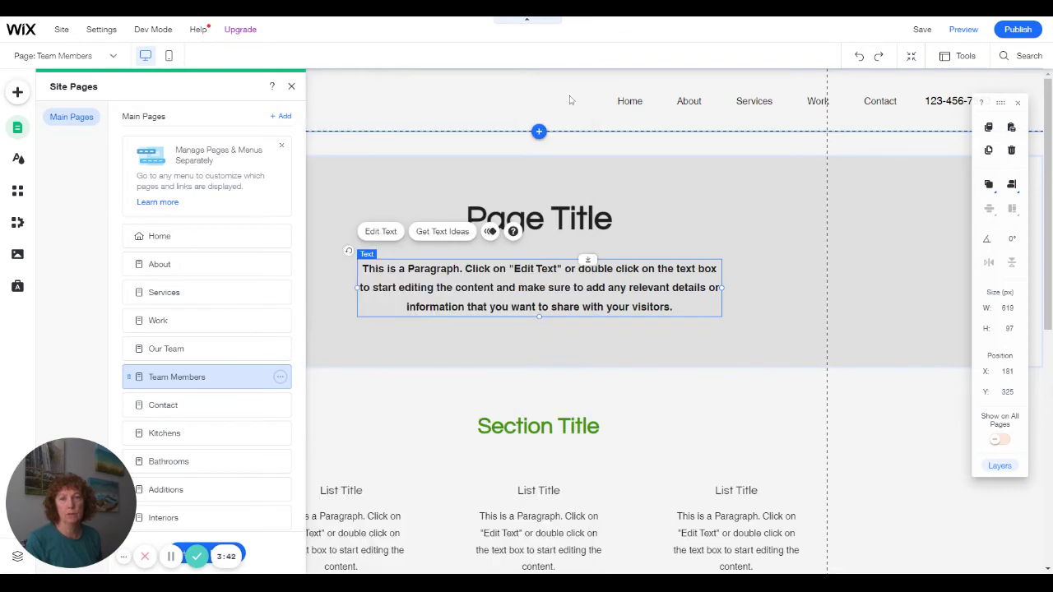
Create a new pages folder named 'About Us' in the Site Pages list
right_click(297, 222)
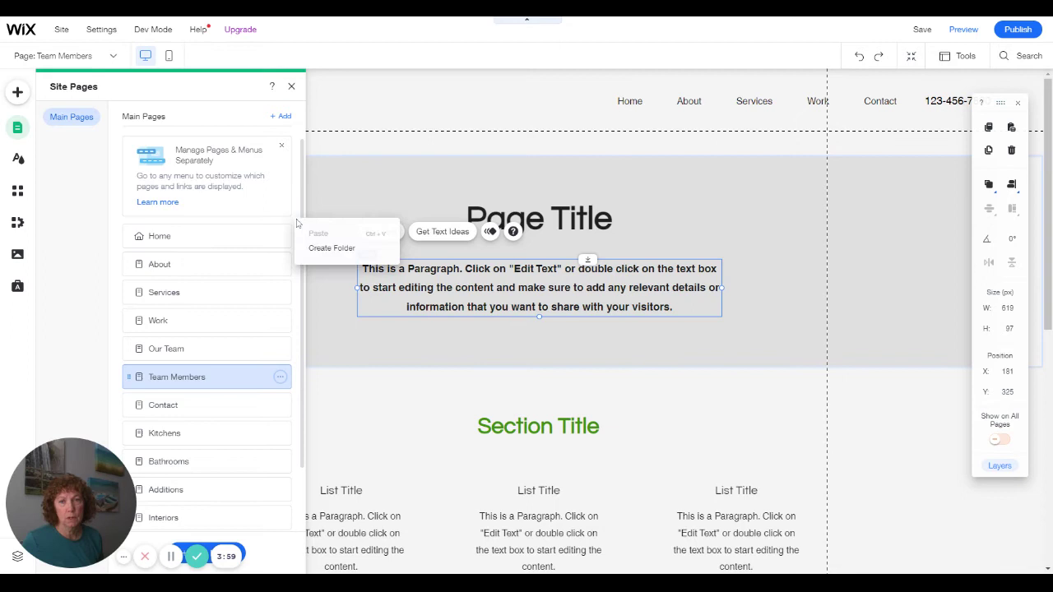
left_click(330, 247)
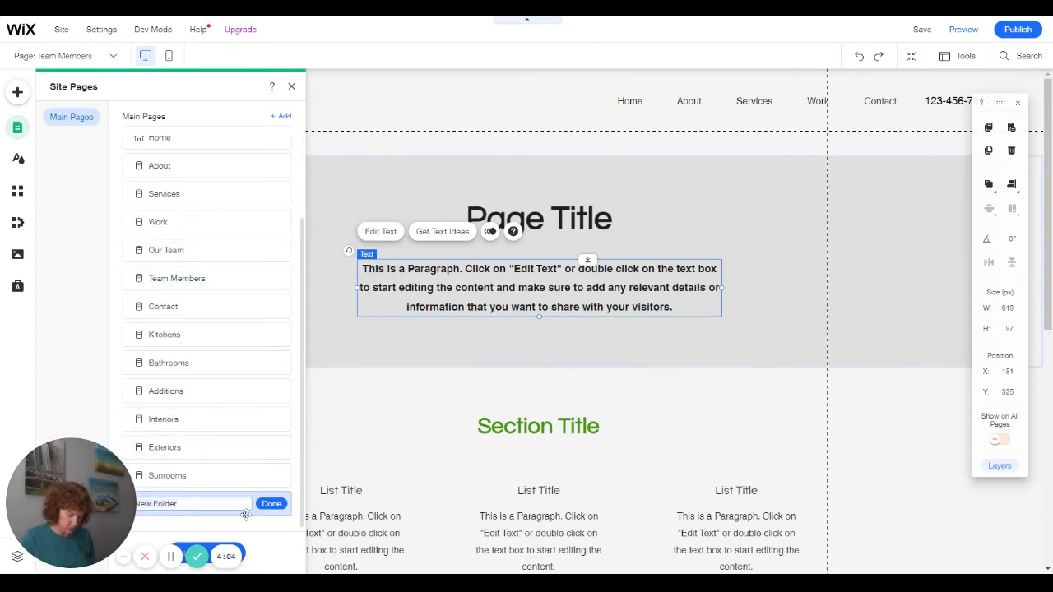
type("A")
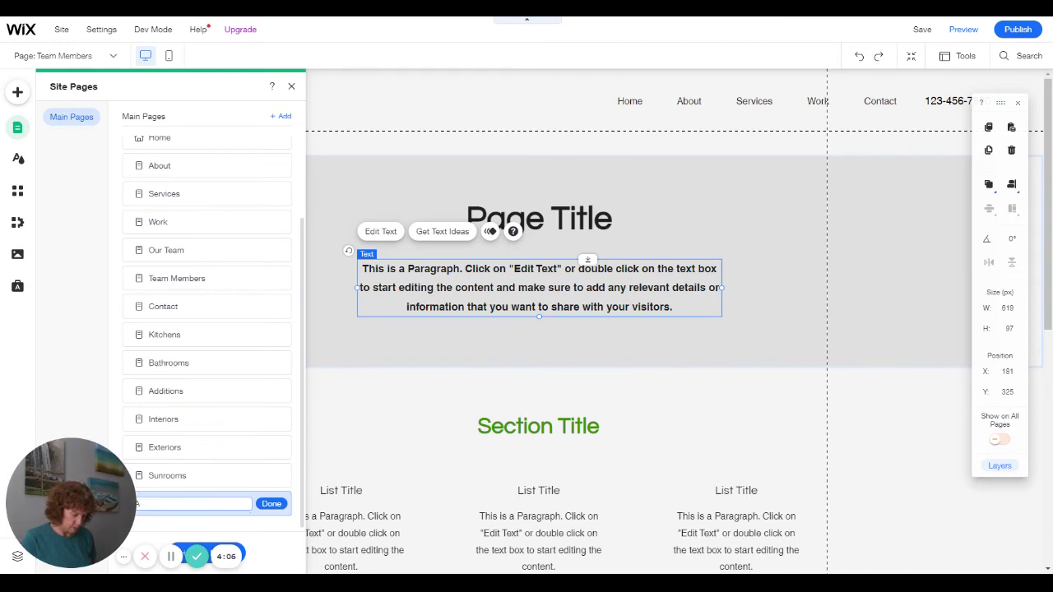
type("bout Us")
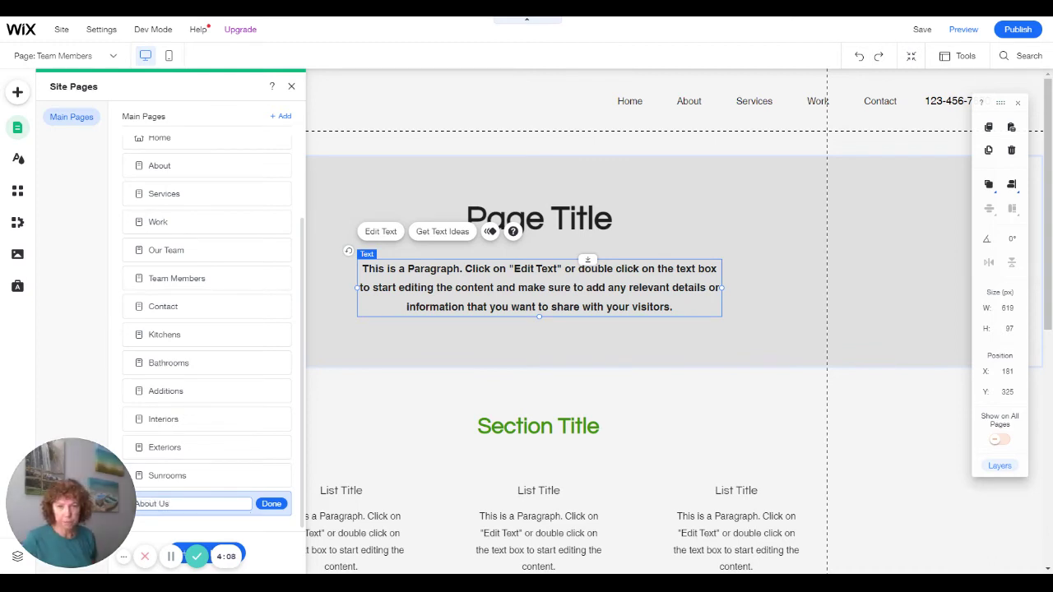
key("Return")
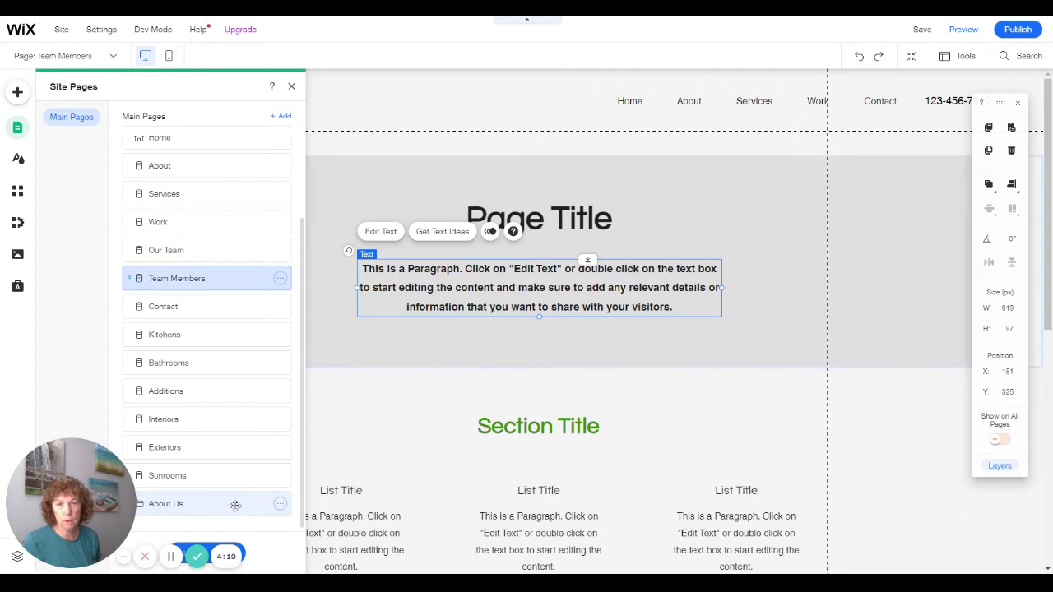
Move the About Us folder below Home and put the About and Team Members pages inside it
left_click_drag(175, 506, 172, 164)
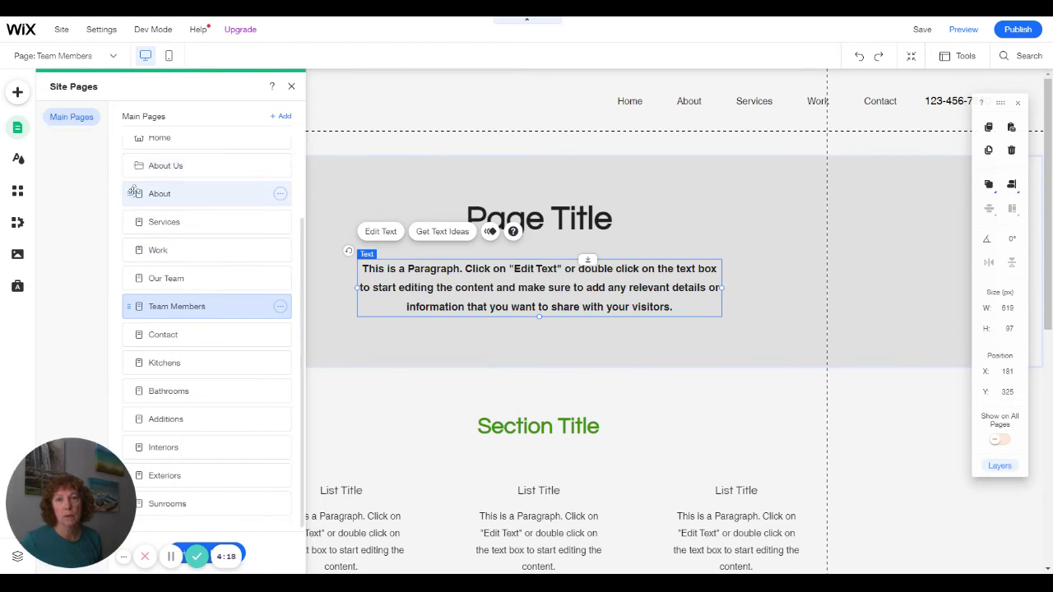
mouse_move(133, 191)
left_mouse_down()
mouse_move(152, 165)
mouse_move(150, 188)
left_mouse_up()
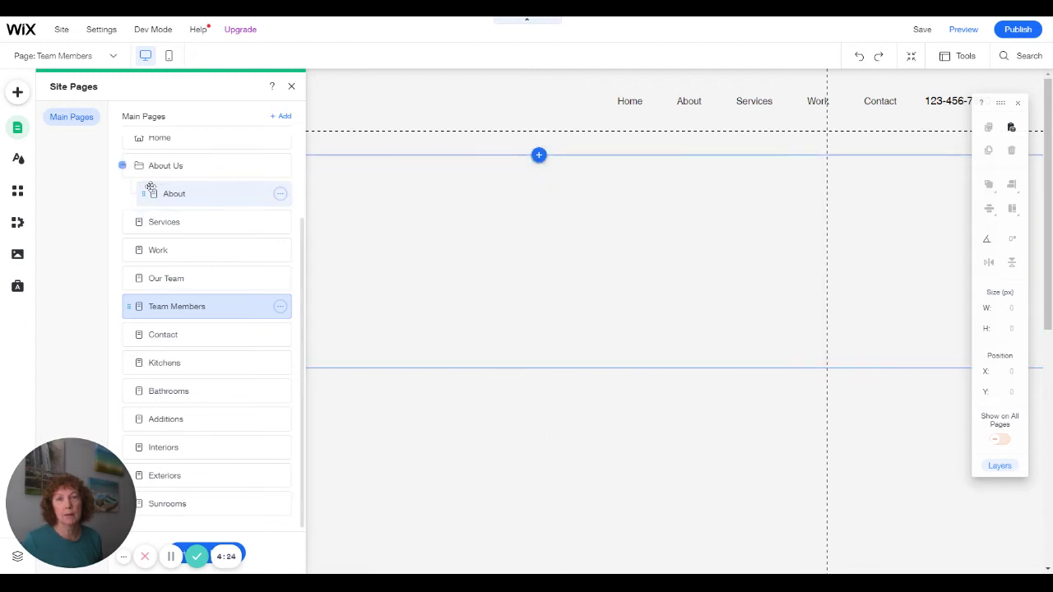
left_click(152, 187)
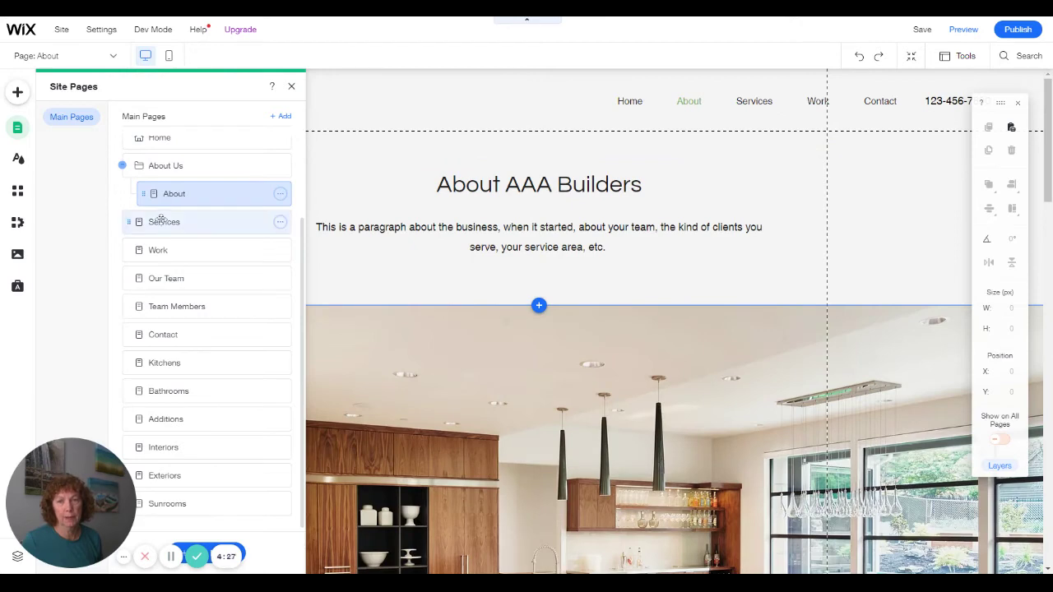
left_click_drag(130, 306, 153, 209)
left_click(169, 194)
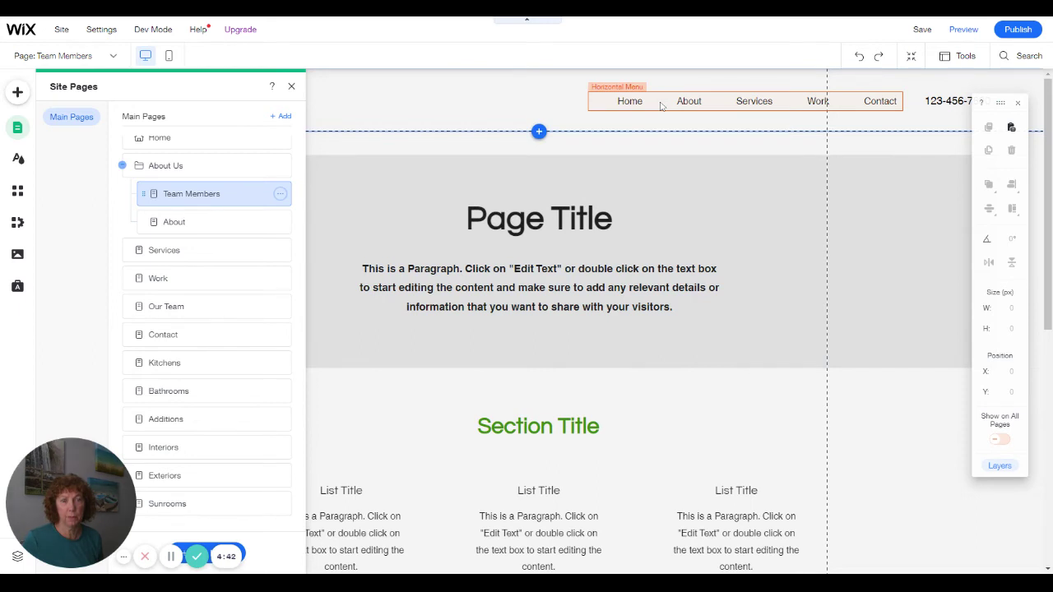
Add a submenu title named 'About Us' to the header menu via Manage Menu
left_click(623, 100)
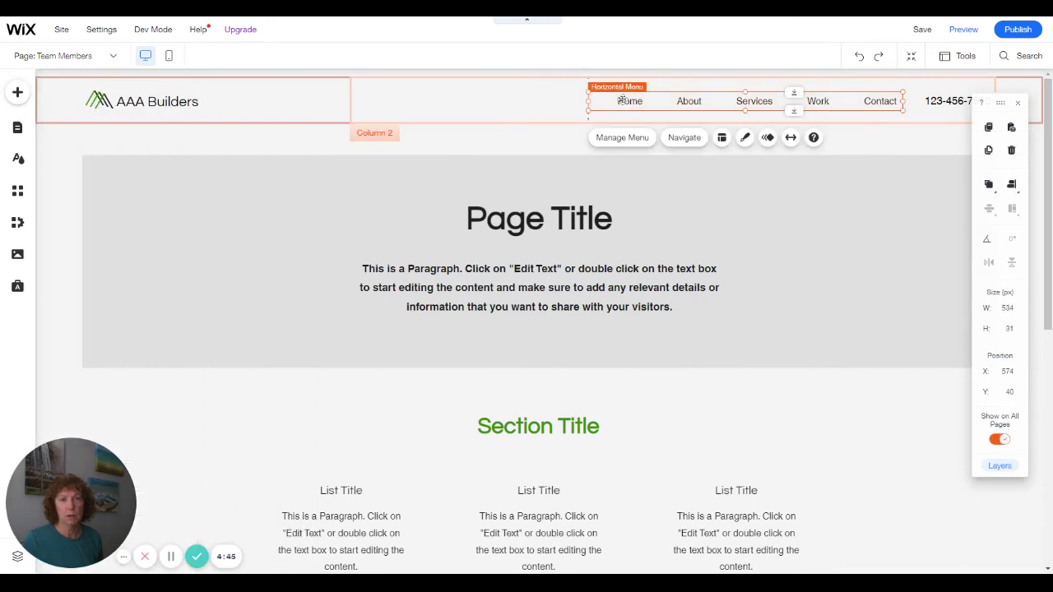
left_click(620, 140)
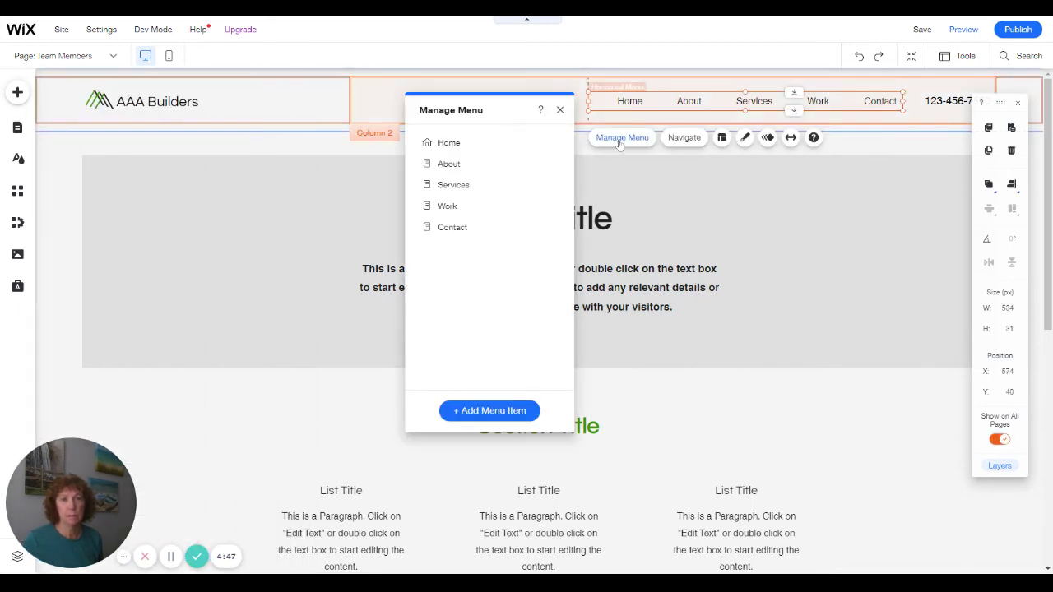
left_click(493, 411)
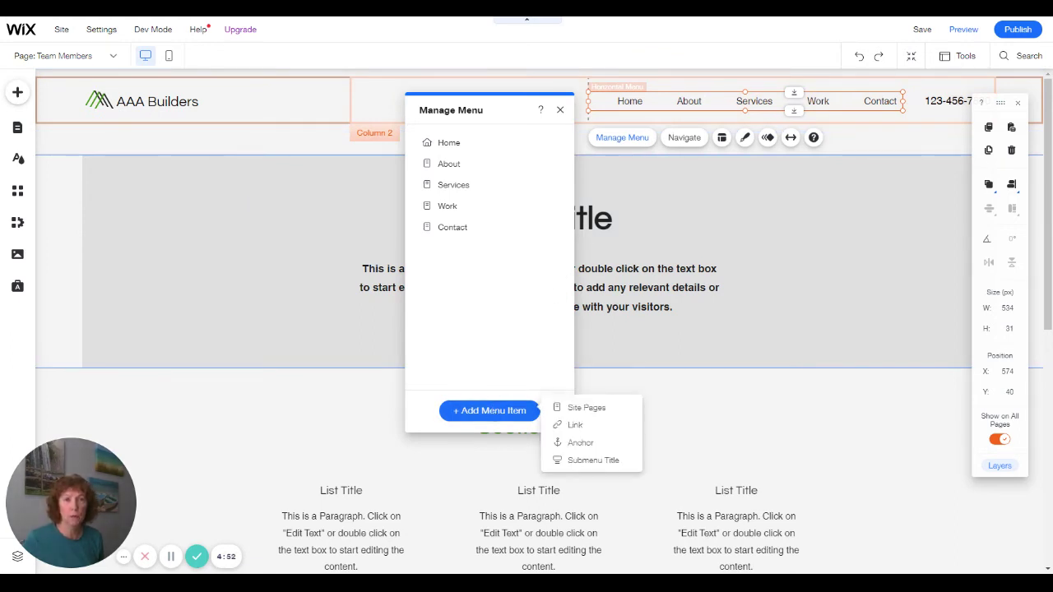
left_click(588, 460)
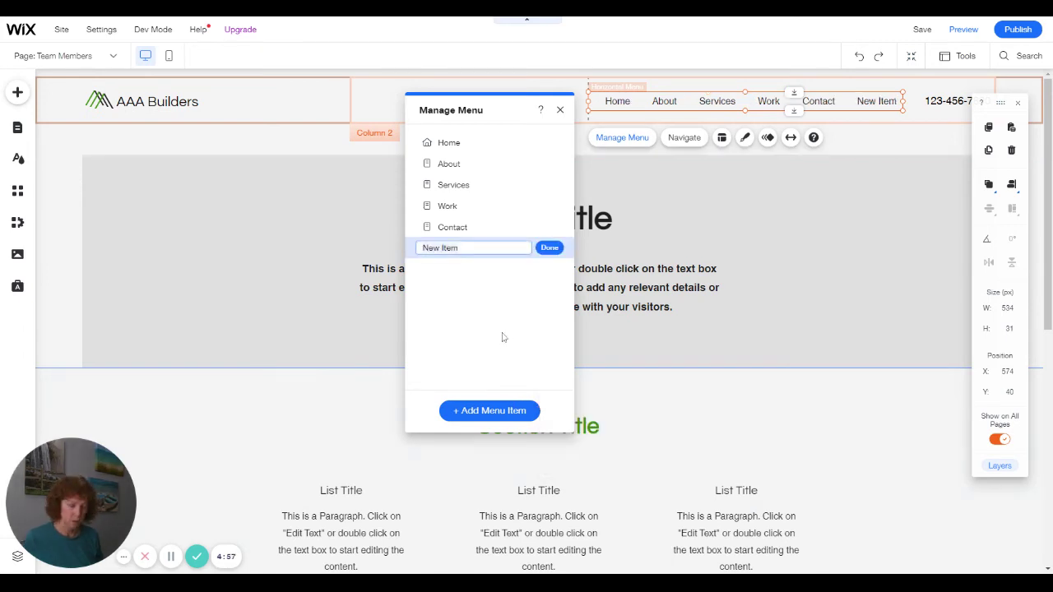
type("About Us")
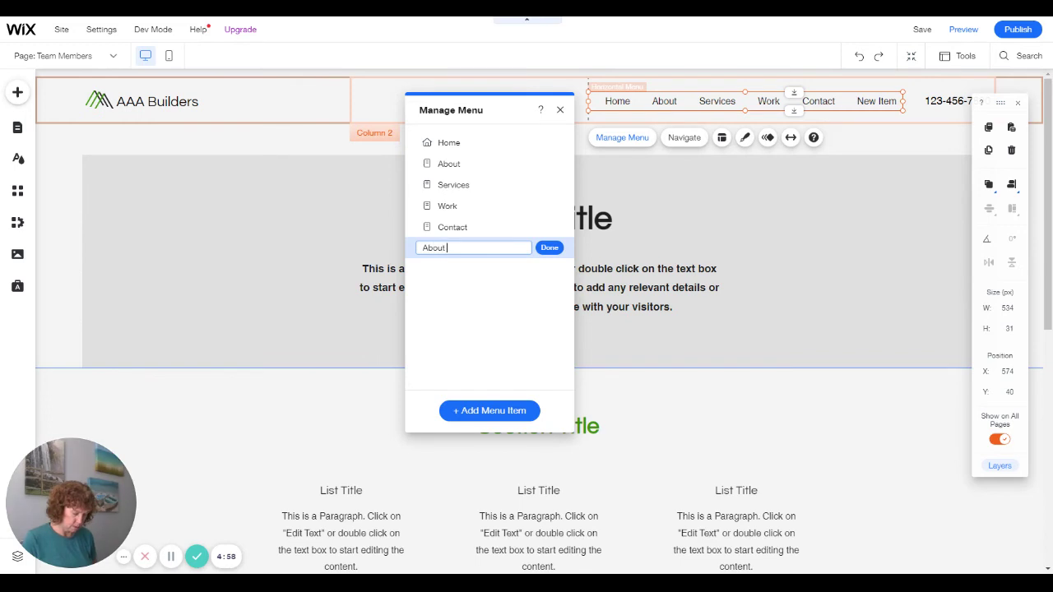
left_click(550, 247)
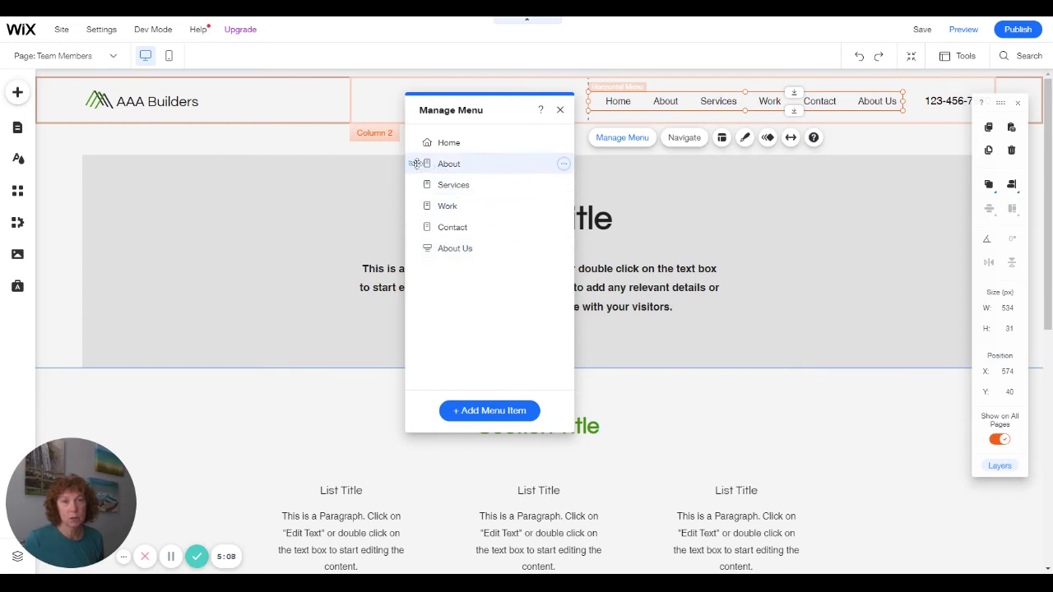
Place About Us right after Home and nest the About item under it
left_click_drag(418, 249, 414, 158)
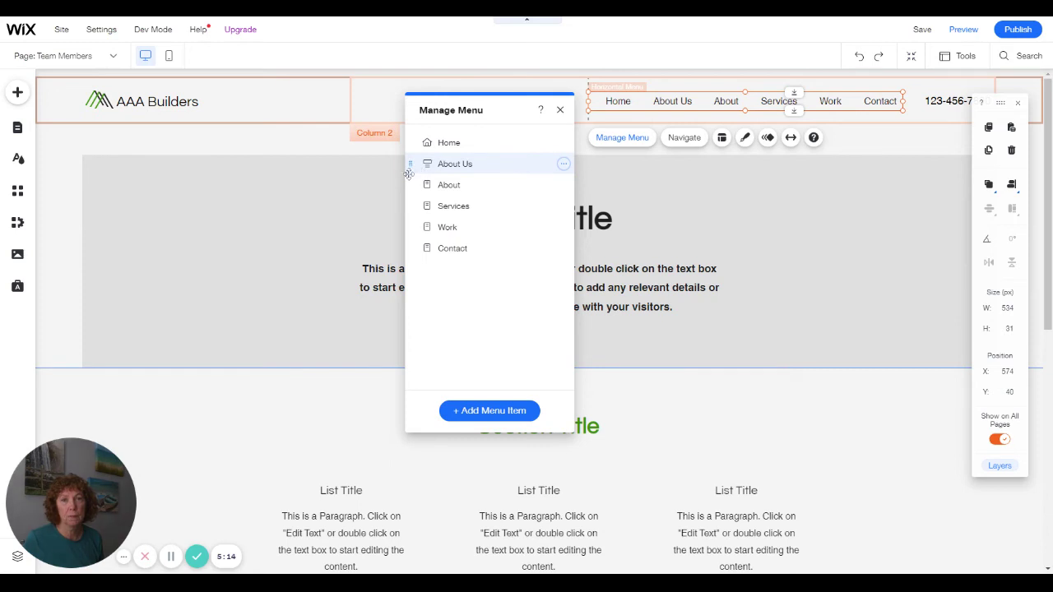
left_click_drag(414, 182, 416, 164)
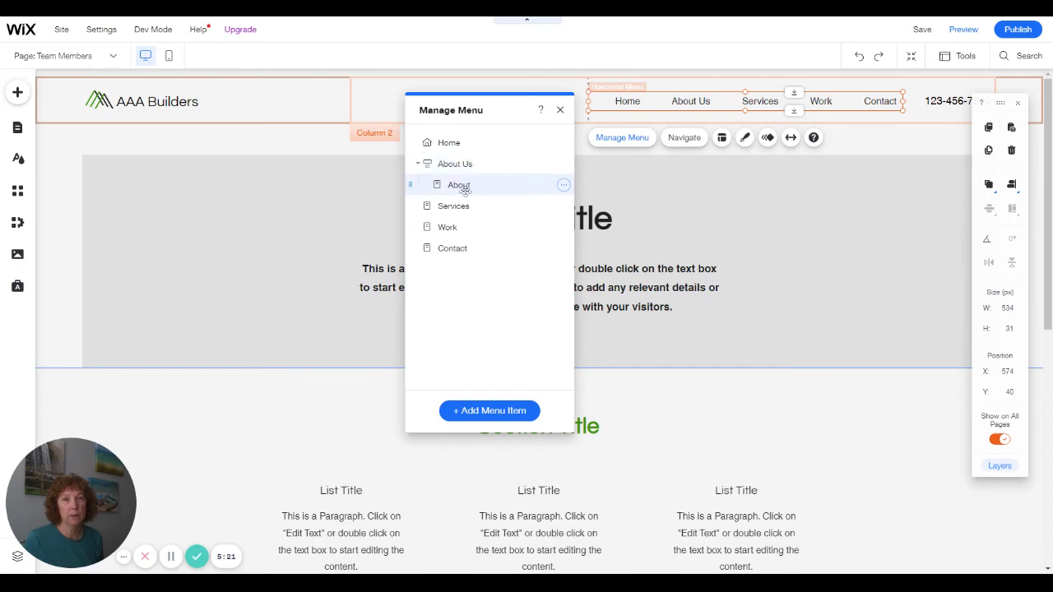
left_click(482, 415)
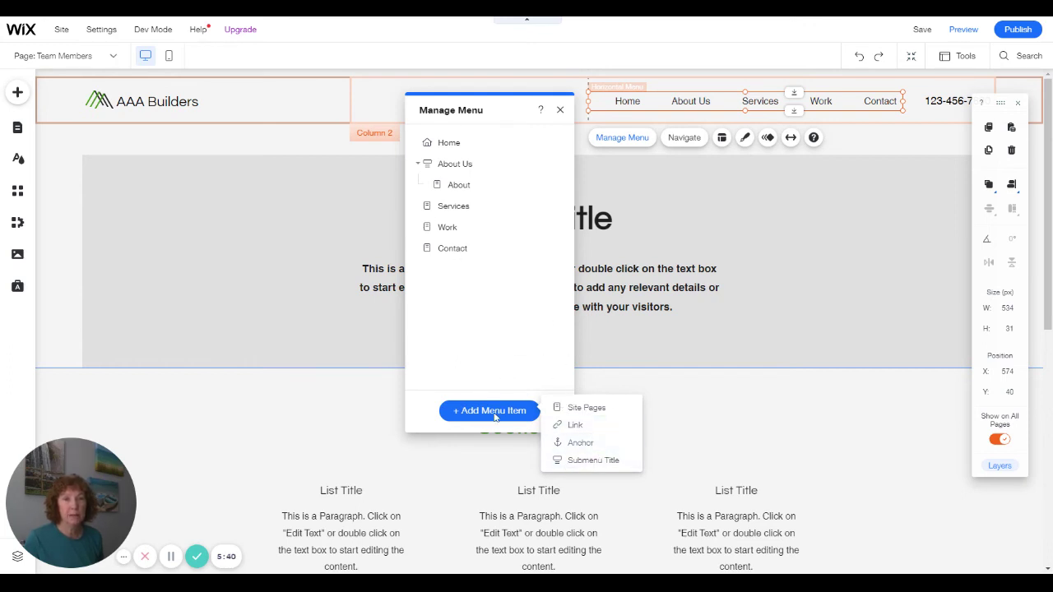
Add the Team Members page to the menu and nest it under About Us after About
left_click(605, 409)
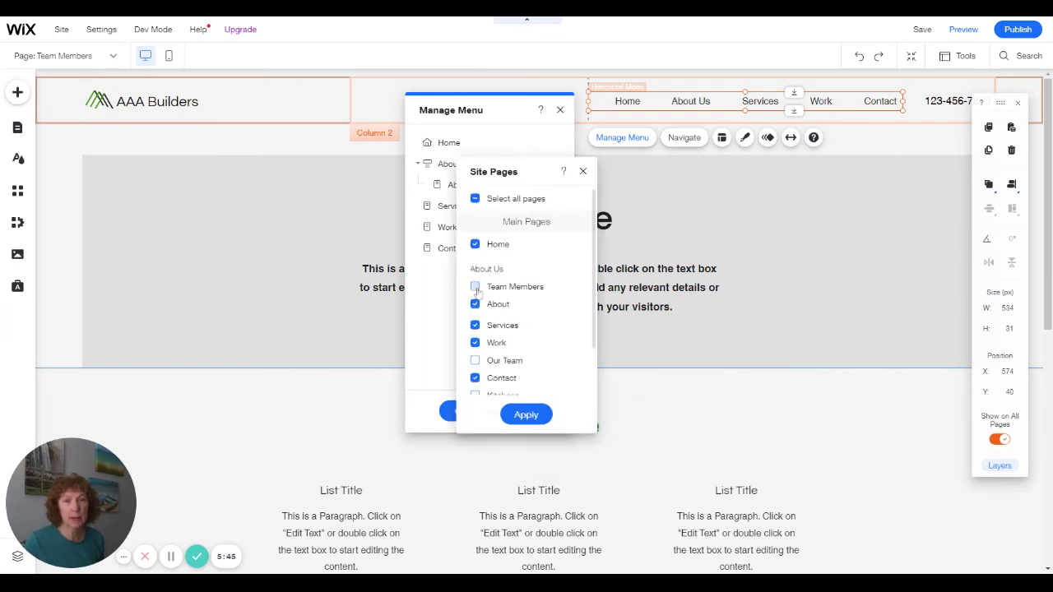
left_click(527, 416)
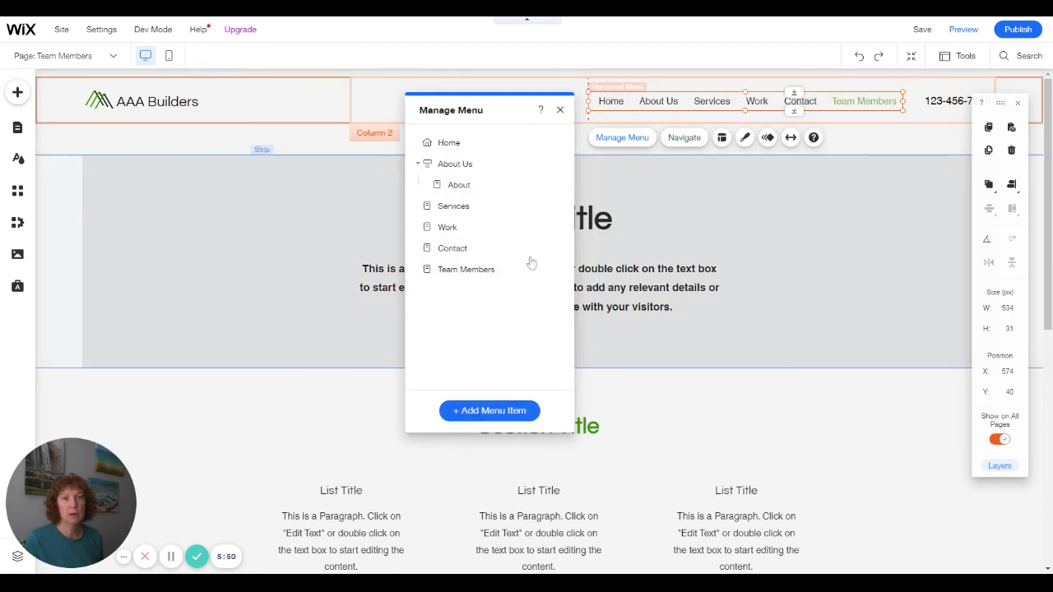
left_click_drag(415, 269, 443, 167)
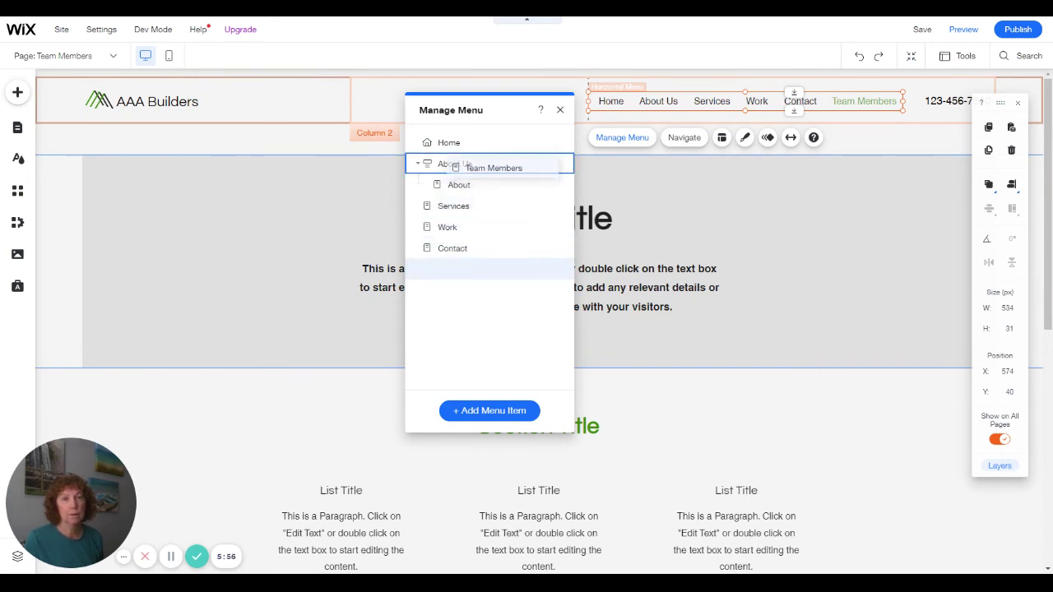
left_click_drag(442, 168, 444, 165)
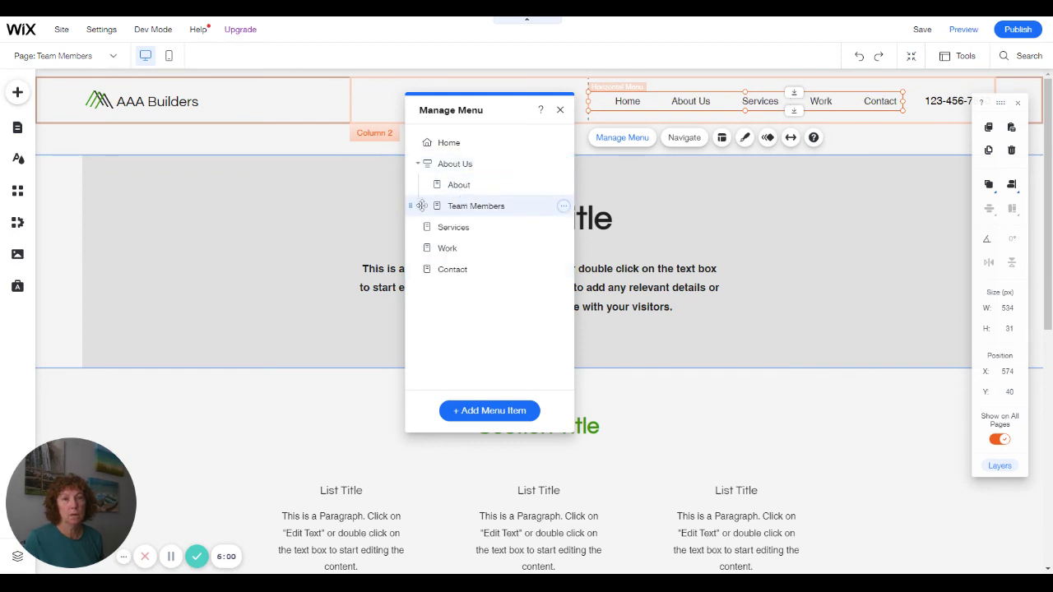
mouse_move(420, 206)
left_mouse_down()
mouse_move(420, 170)
mouse_move(423, 198)
mouse_move(447, 173)
mouse_move(419, 186)
mouse_move(420, 201)
left_mouse_up()
Close Manage Menu and preview the site, checking About Us lists About and Team Members
left_click(559, 111)
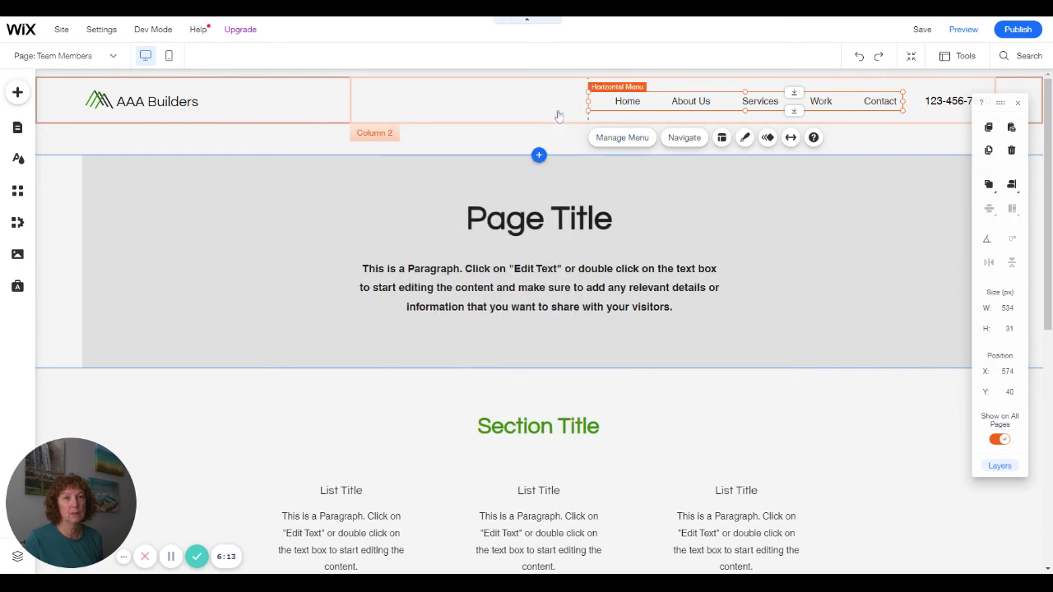
left_click(963, 29)
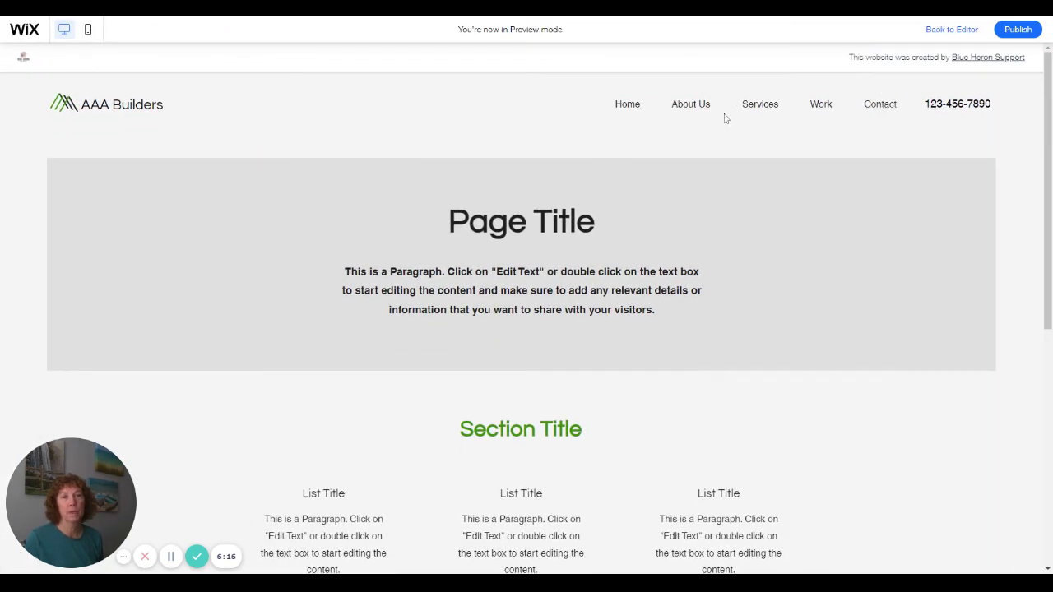
mouse_move(707, 114)
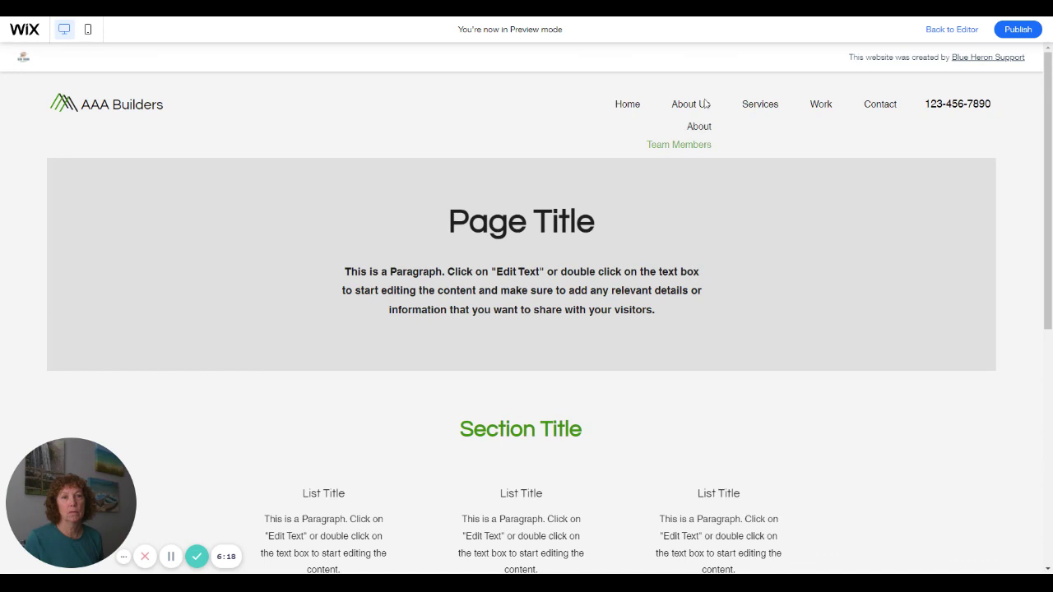